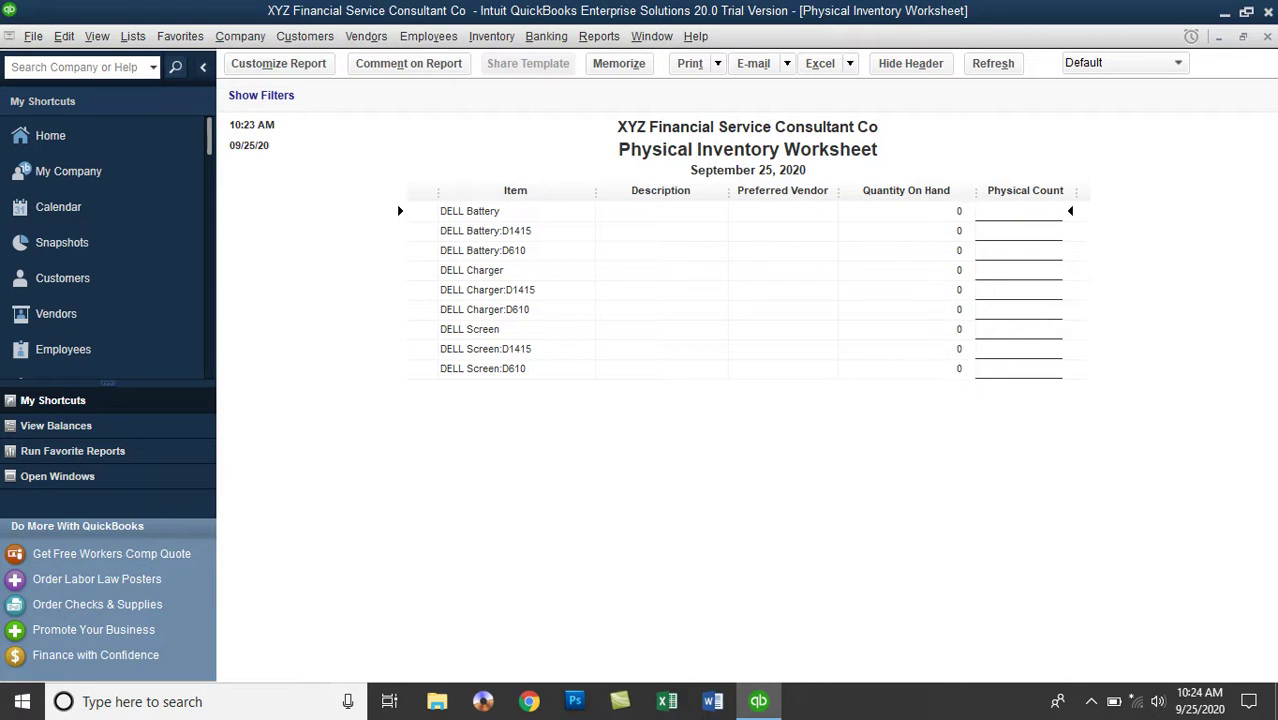
# Step: Close the Physical Inventory Worksheet report and start a new purchase order
pyautogui.click(1266, 40)
pyautogui.hotkey('alt', 'd')
pyautogui.click(743, 324)
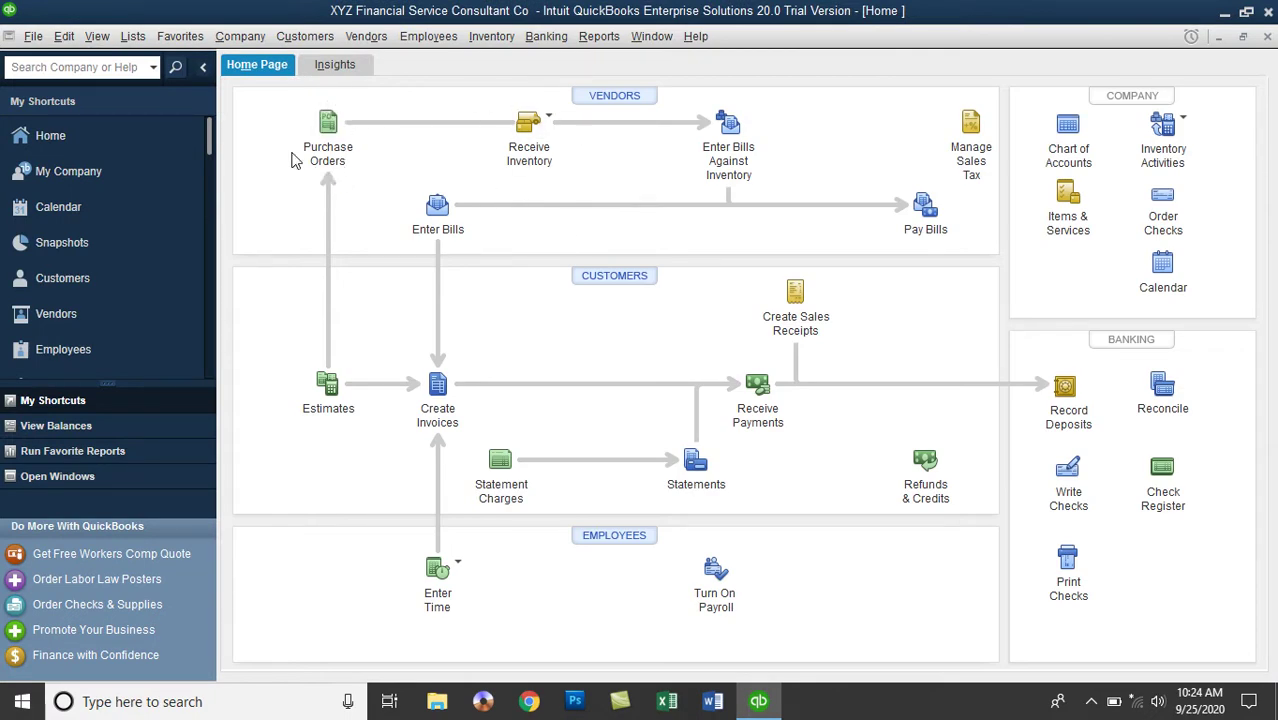
pyautogui.click(366, 40)
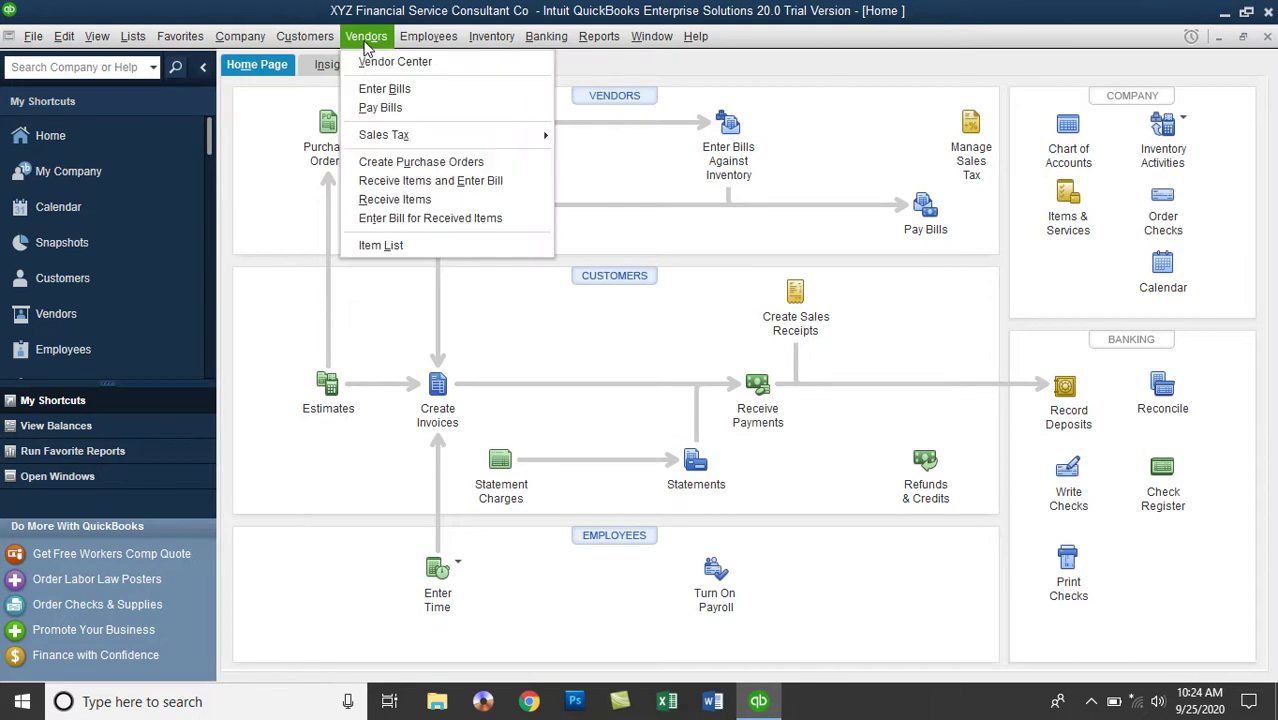
pyautogui.click(400, 163)
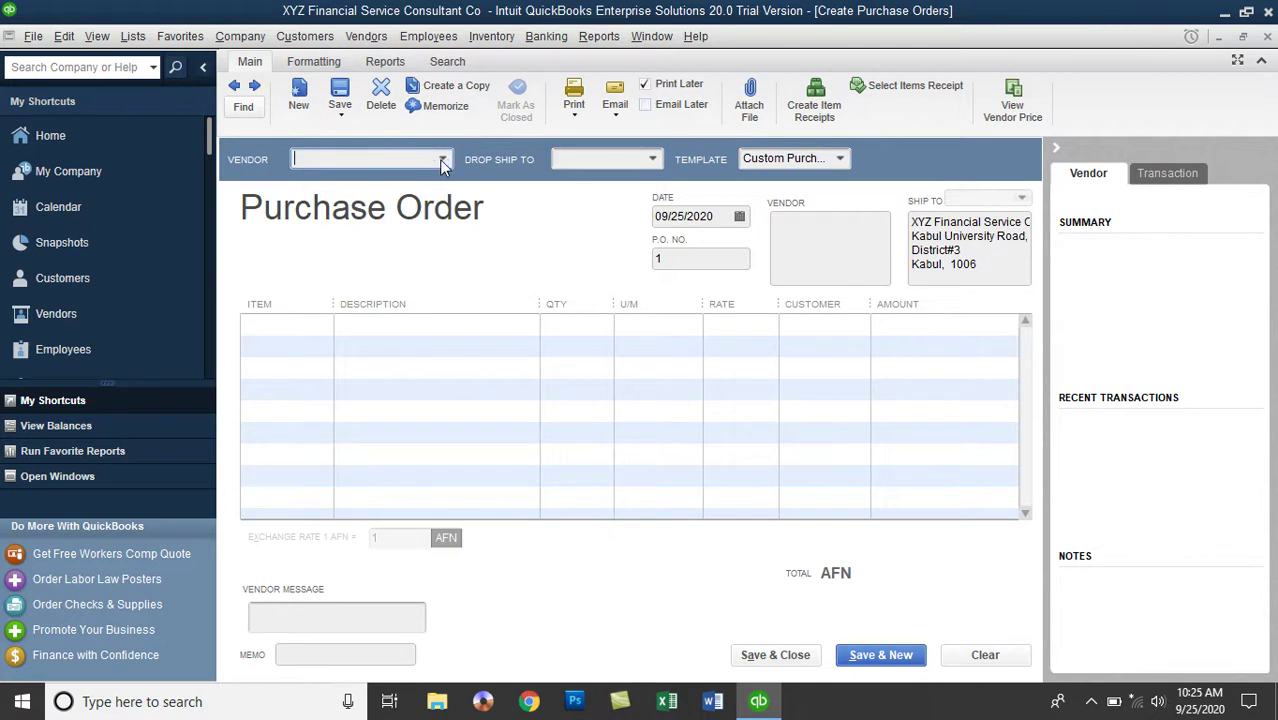
# Step: Select PowerLink as the vendor and set the purchase order date to 09/15/2020
pyautogui.click(442, 161)
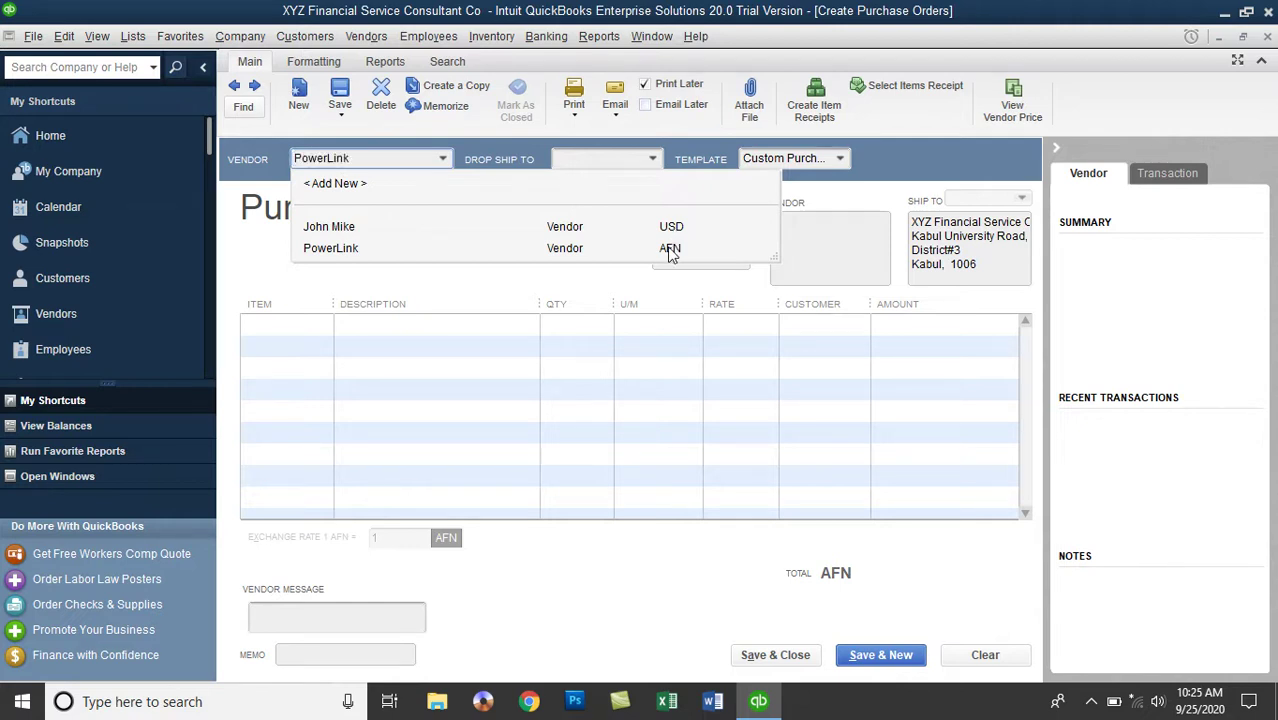
pyautogui.click(670, 250)
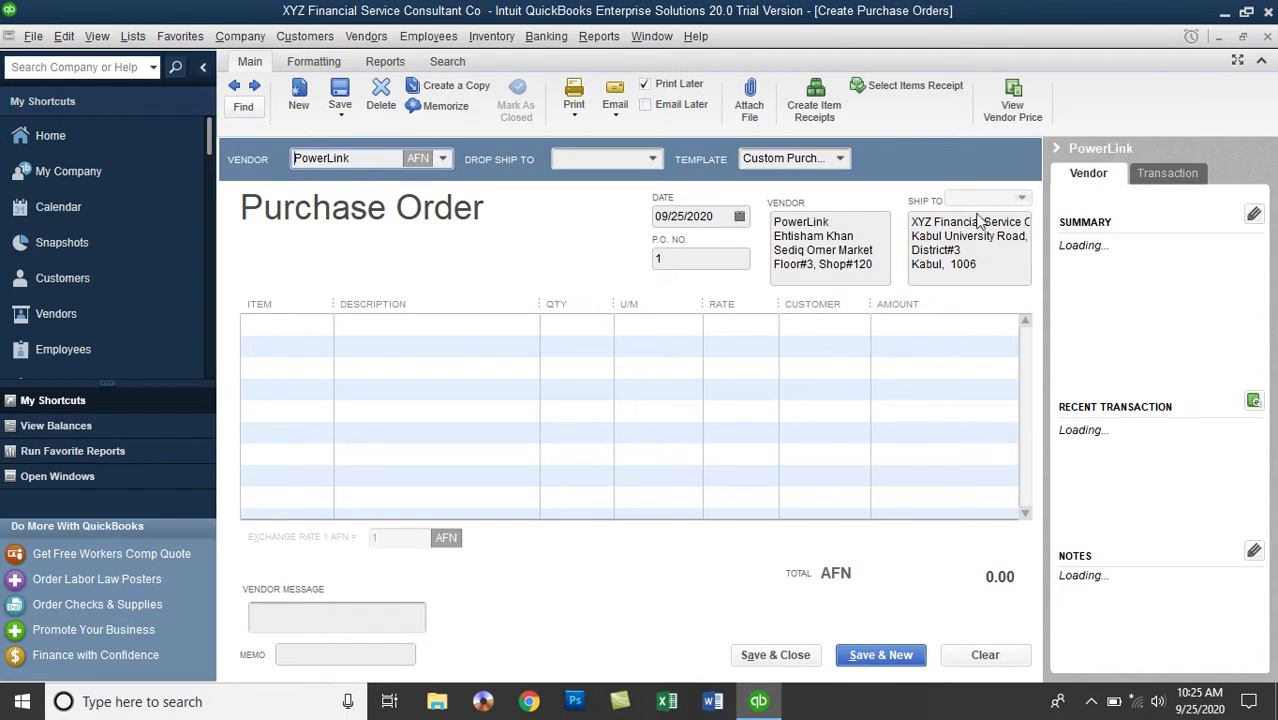
pyautogui.moveTo(877, 268); pyautogui.dragTo(773, 219)
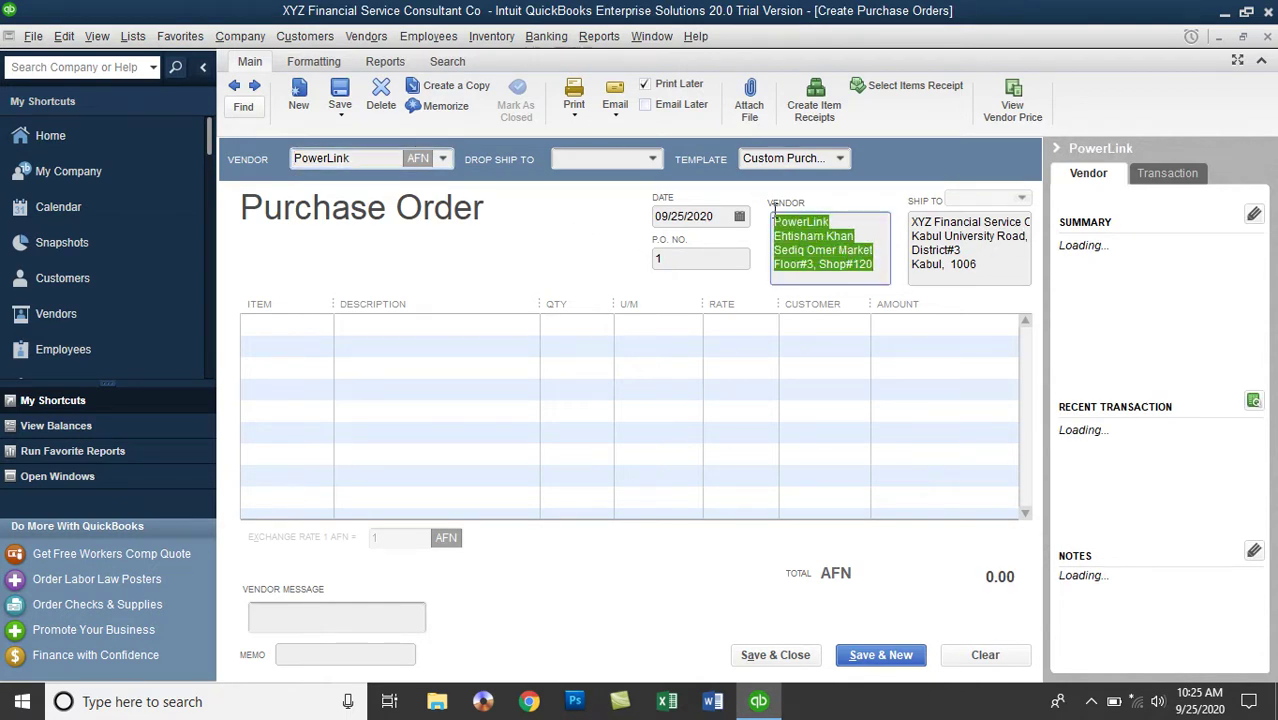
pyautogui.moveTo(998, 272); pyautogui.dragTo(793, 220)
pyautogui.click(972, 265)
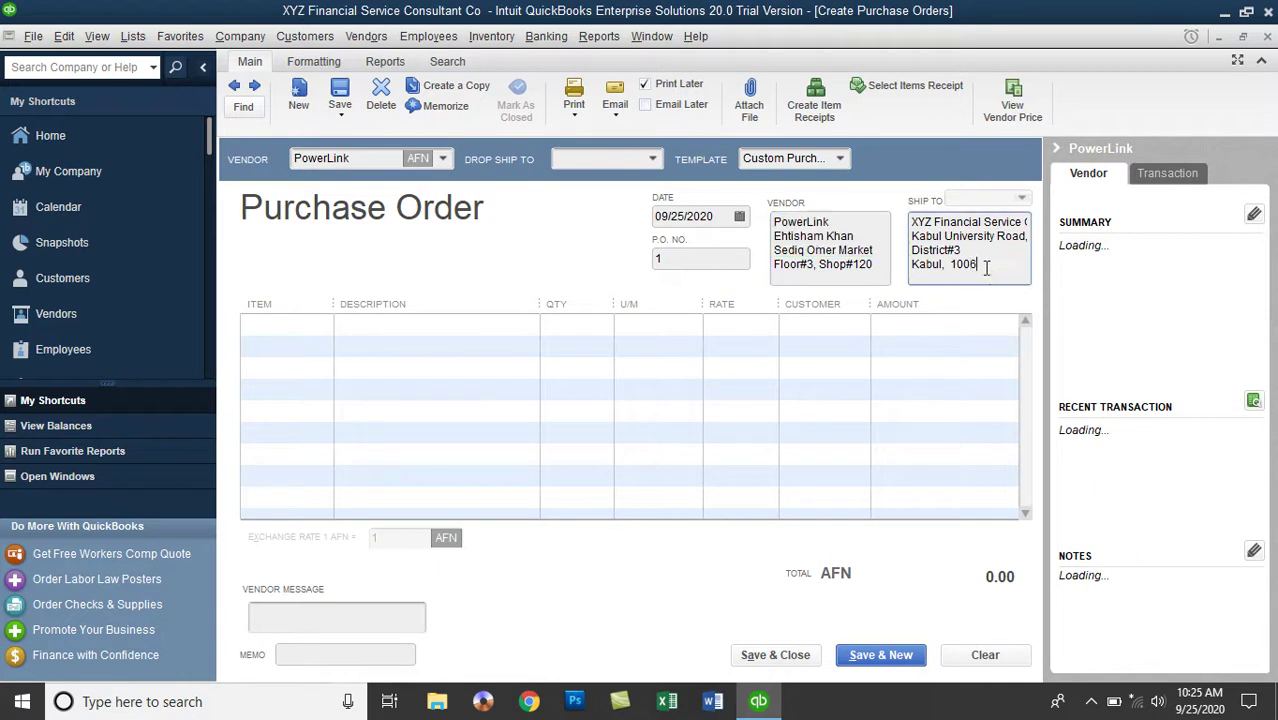
pyautogui.moveTo(993, 275); pyautogui.dragTo(890, 227)
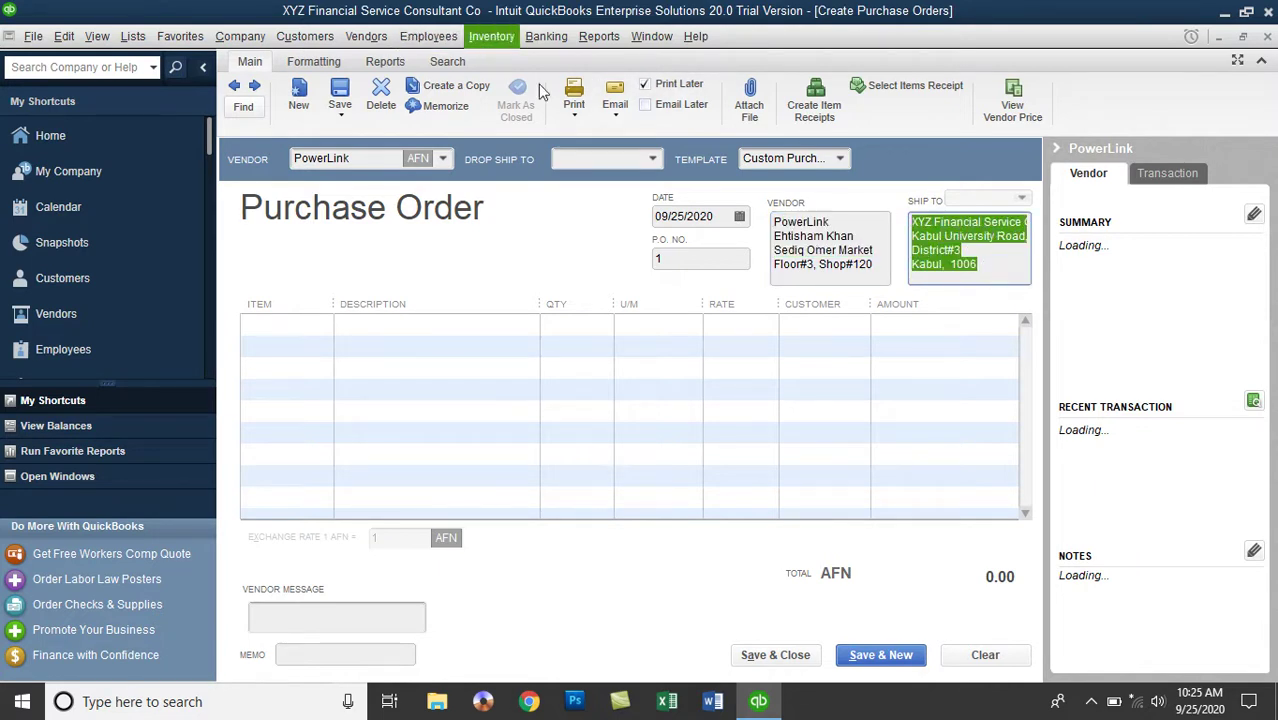
pyautogui.click(797, 260)
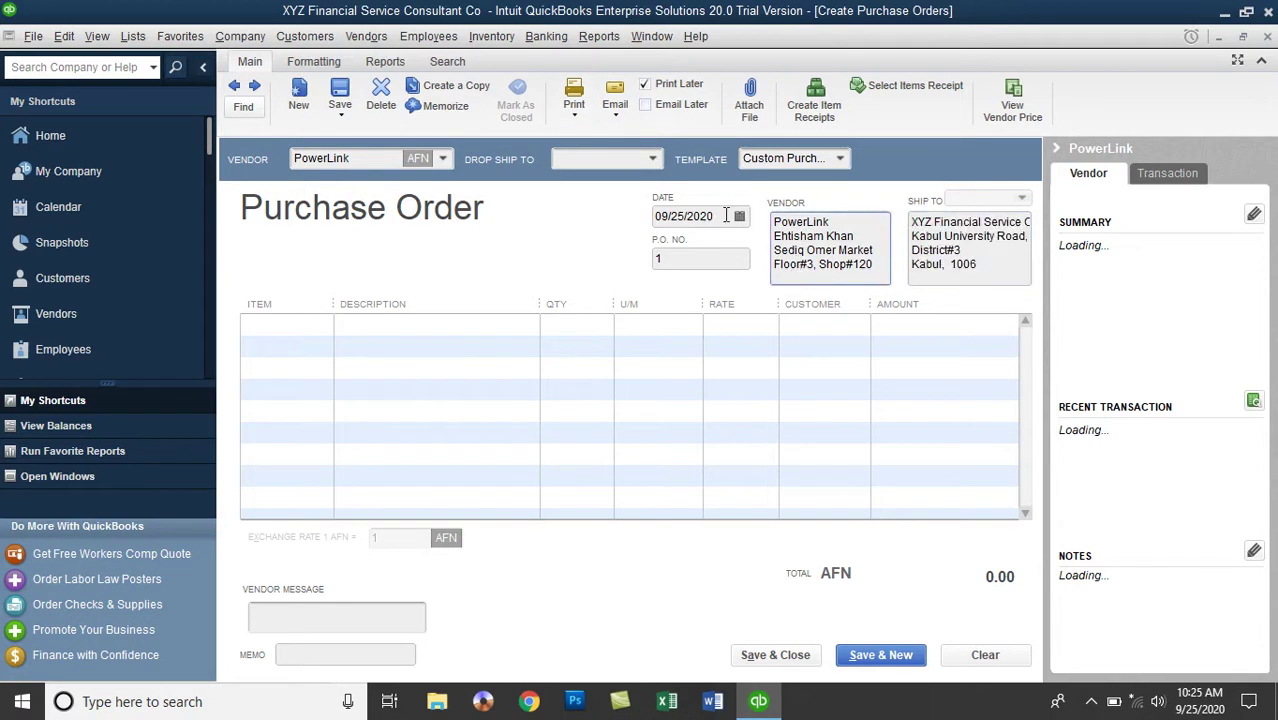
pyautogui.click(741, 218)
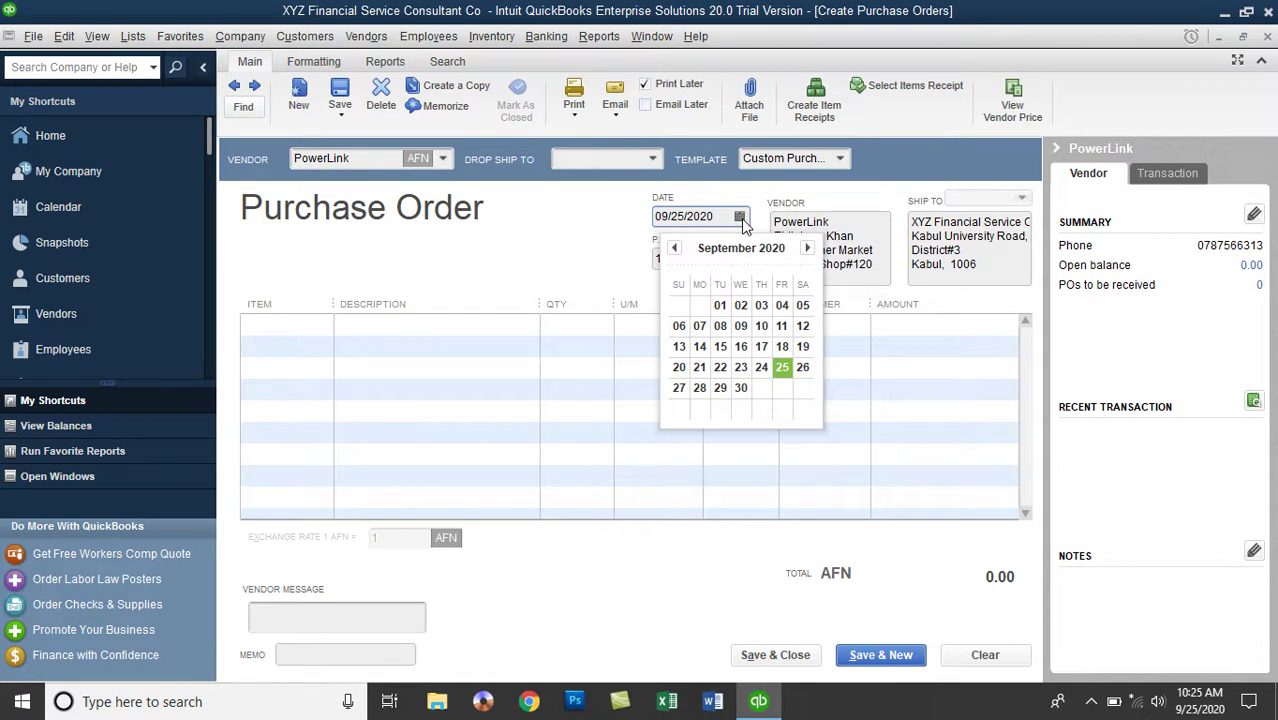
pyautogui.click(720, 346)
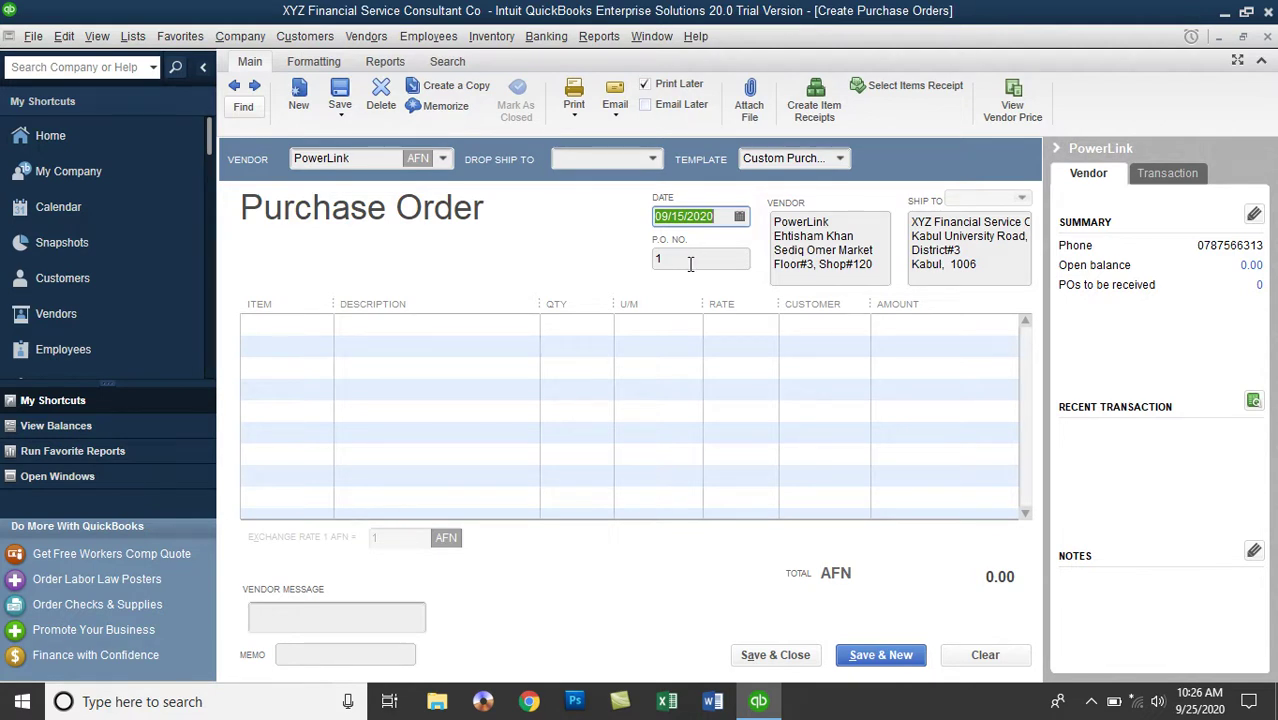
# Step: Add the inventory parts DELL Battery:D610 and DELL Battery:D1415 as the first two order lines
pyautogui.click(320, 328)
pyautogui.click(322, 325)
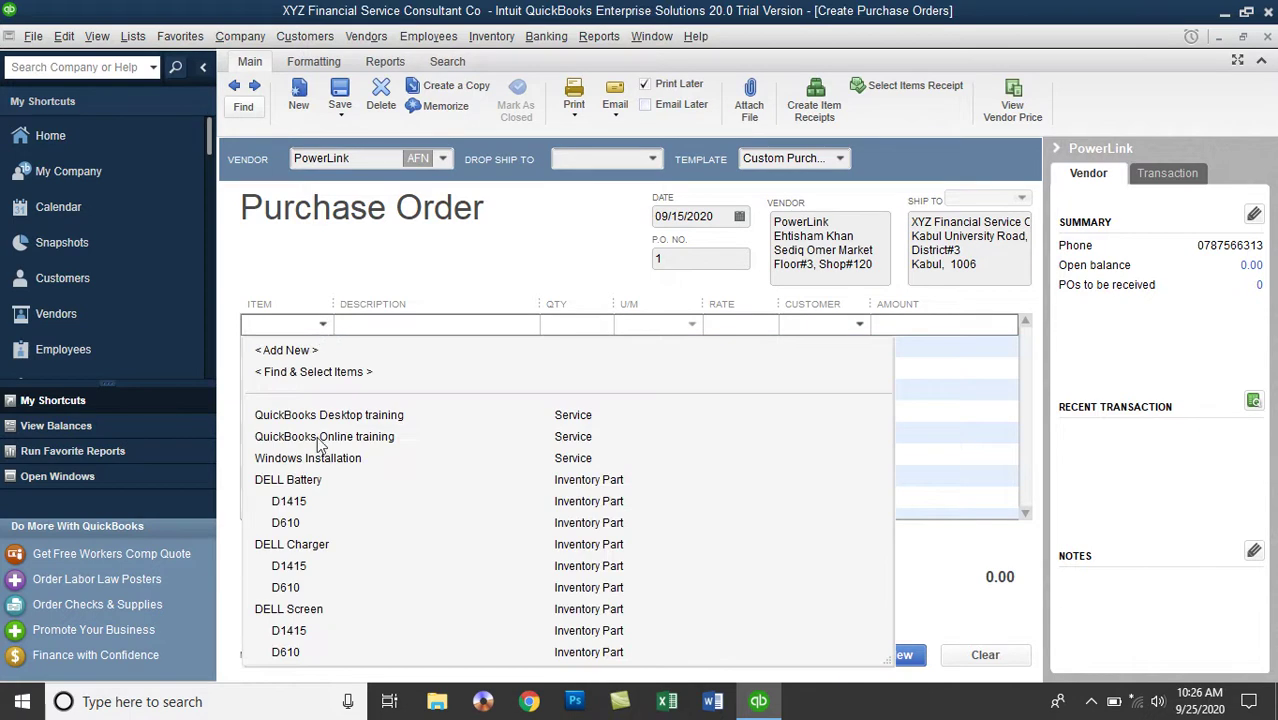
pyautogui.click(290, 526)
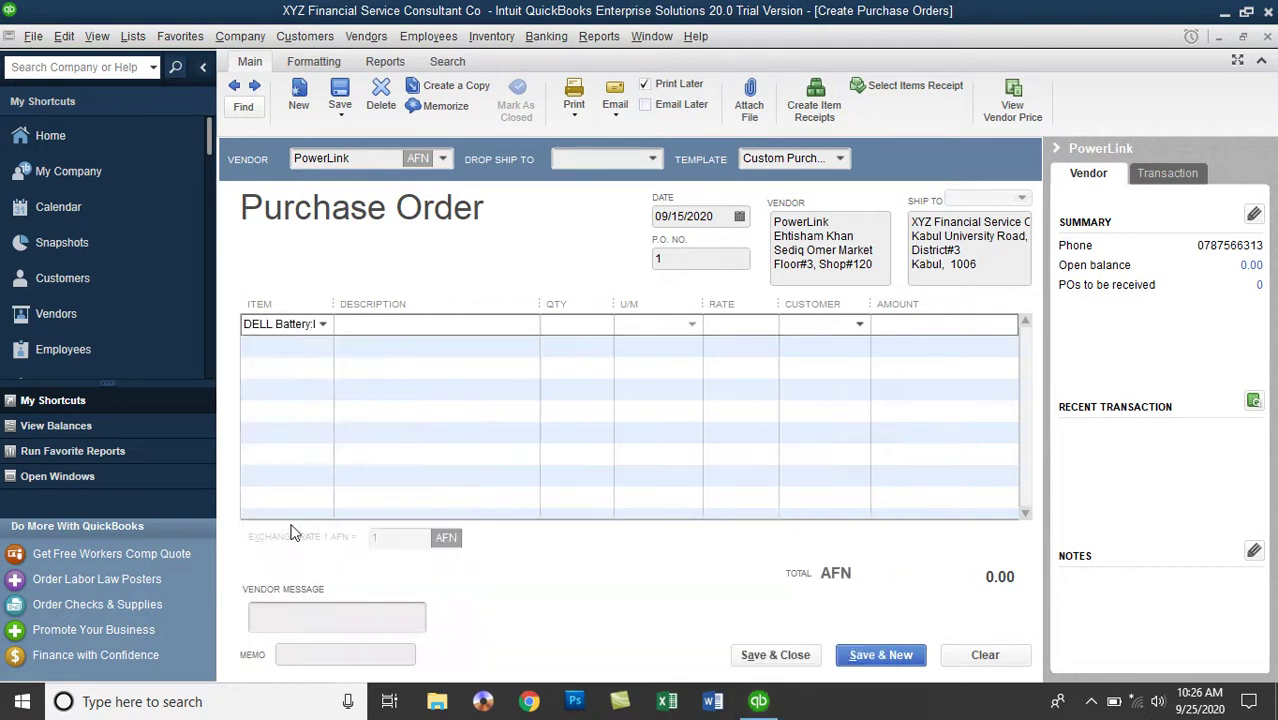
pyautogui.click(312, 347)
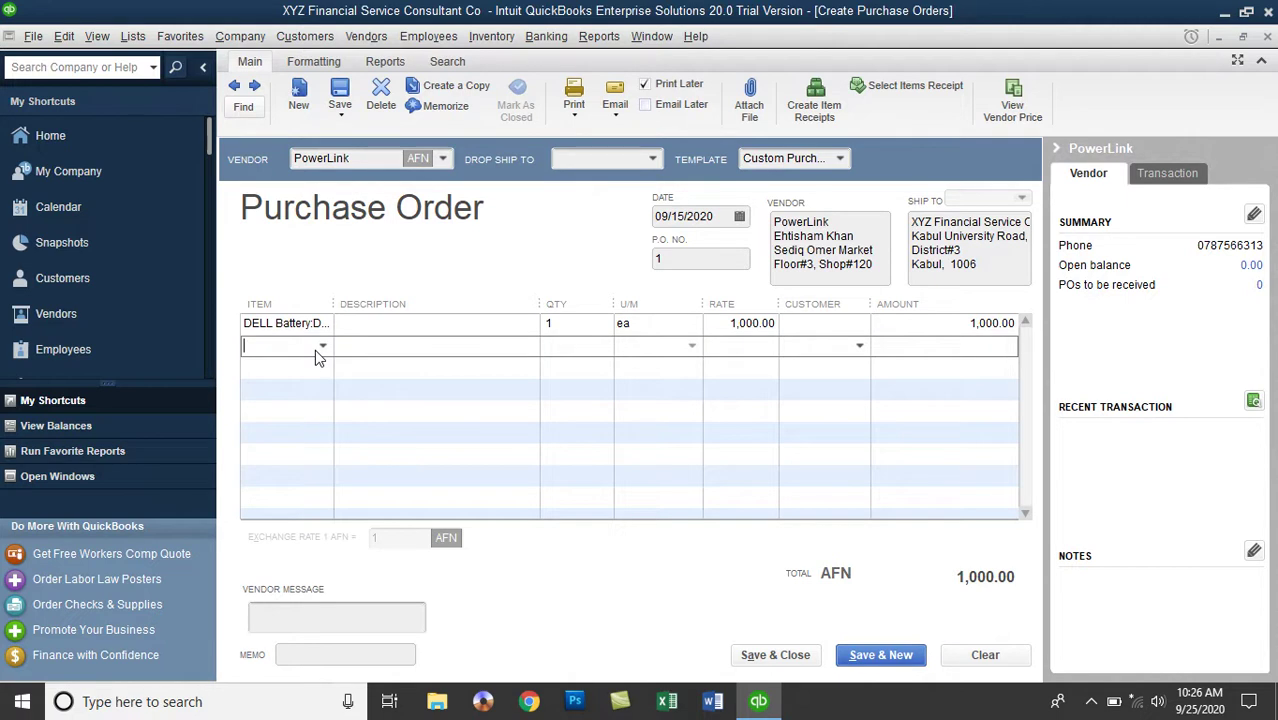
pyautogui.click(317, 347)
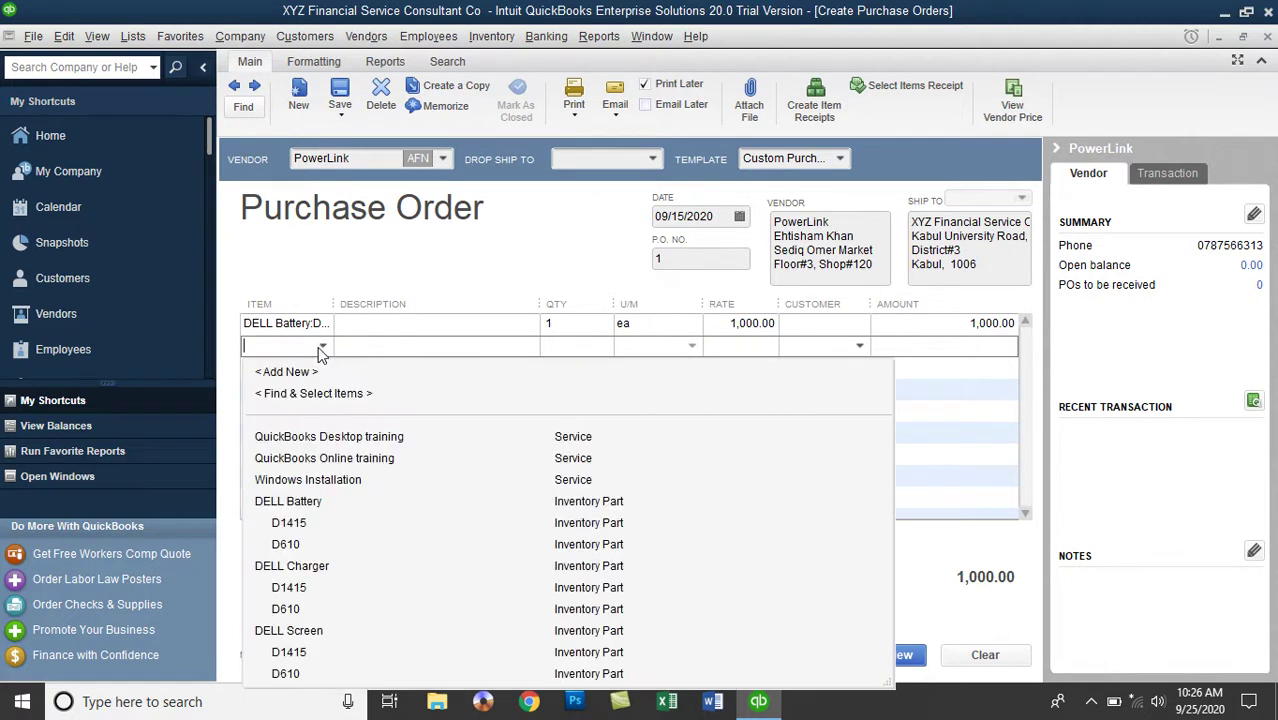
pyautogui.click(290, 523)
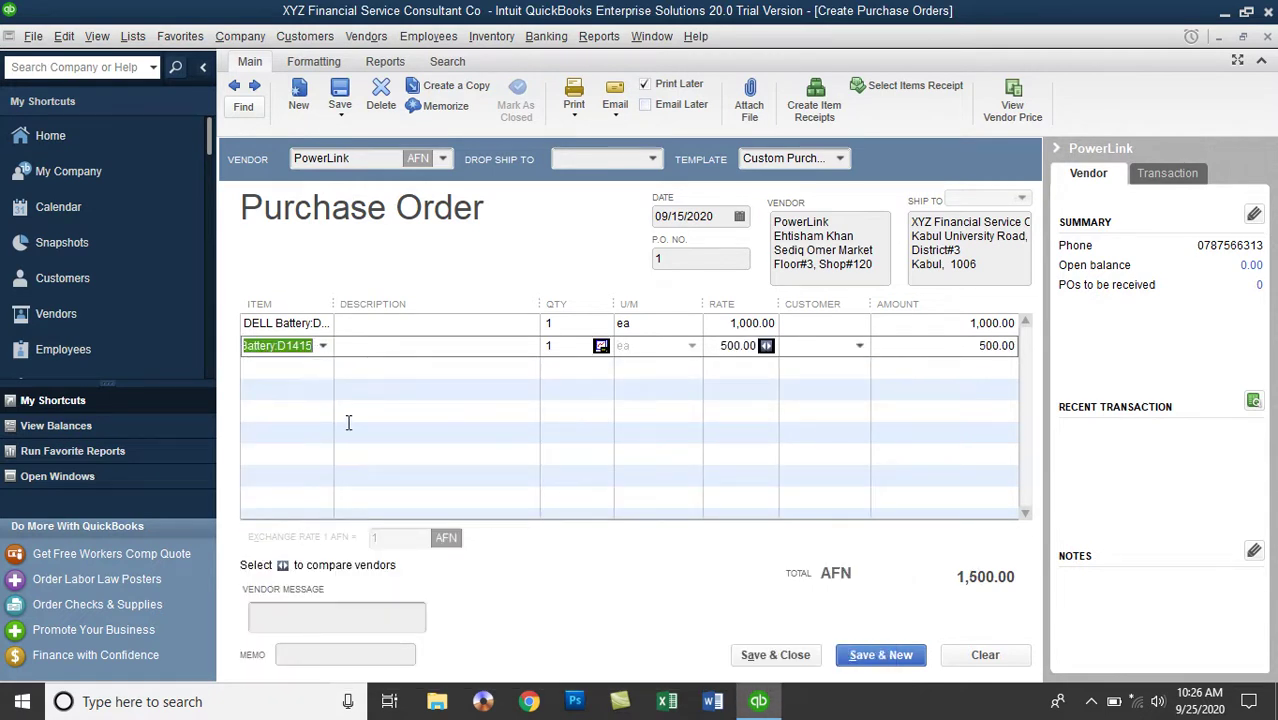
# Step: Add DELL Charger:D1415 and DELL Charger:D610 as the third and fourth order lines
pyautogui.click(317, 367)
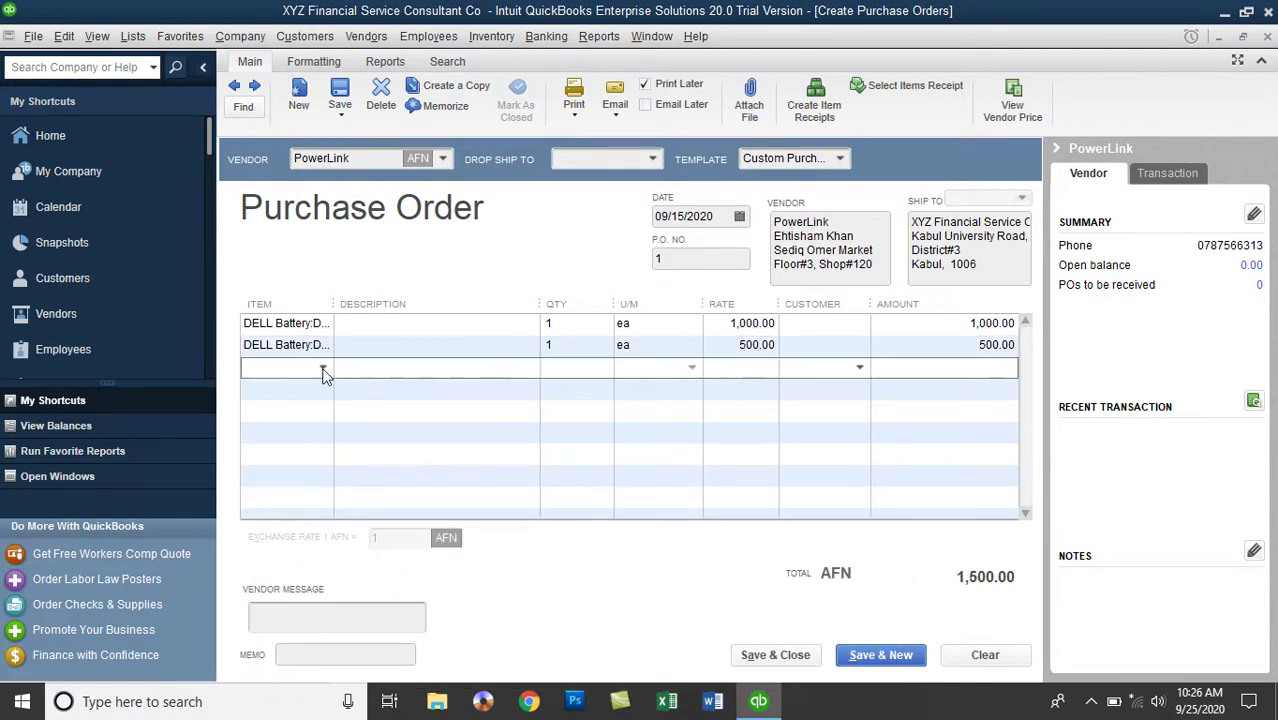
pyautogui.click(322, 367)
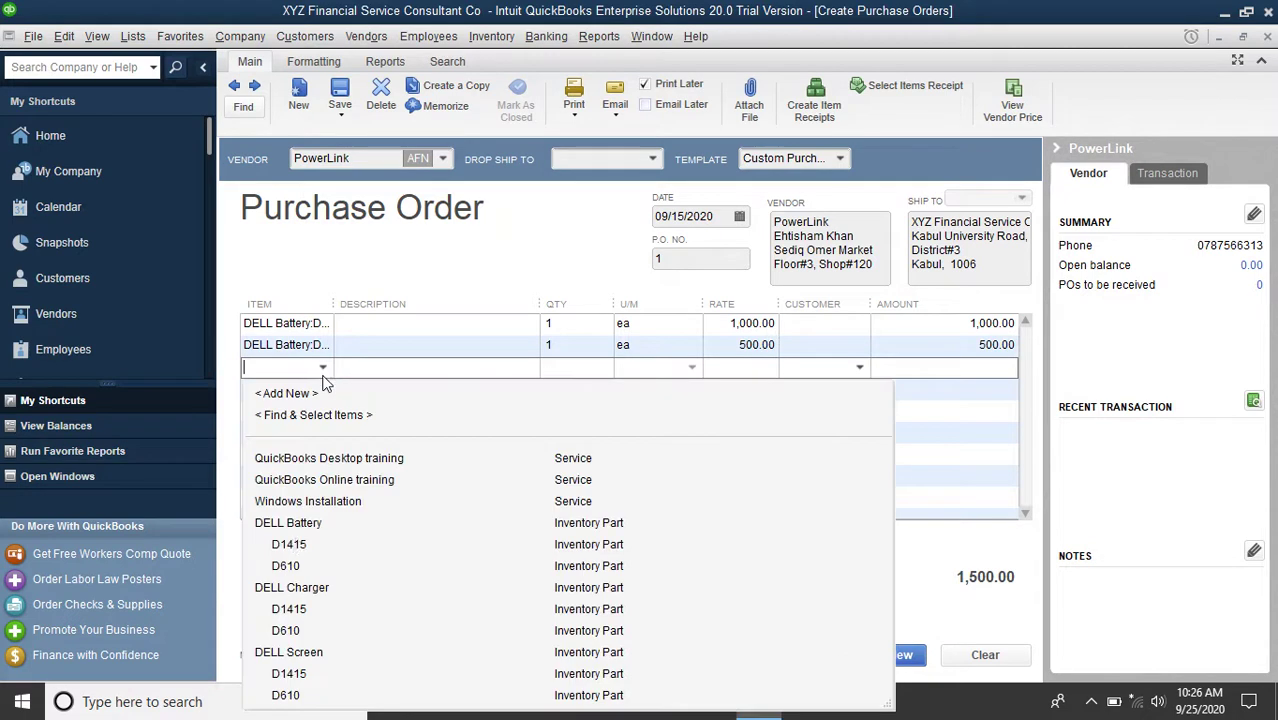
pyautogui.click(290, 609)
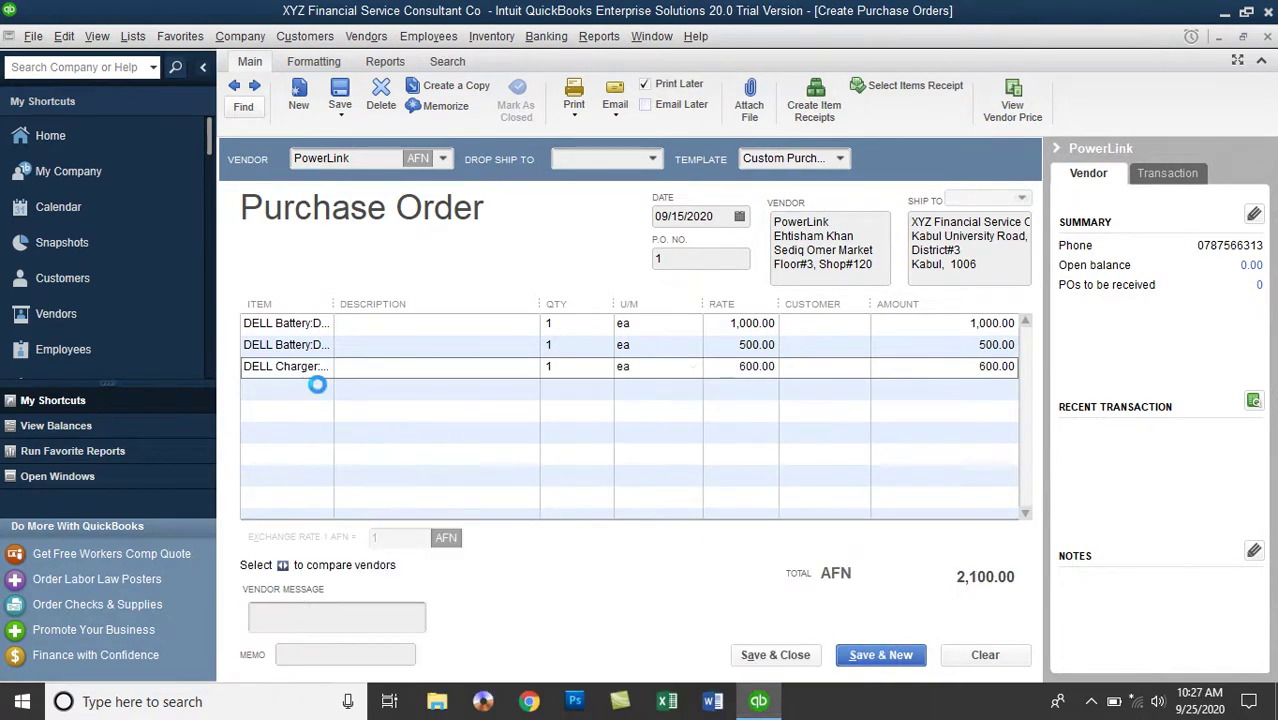
pyautogui.click(322, 389)
pyautogui.click(307, 298)
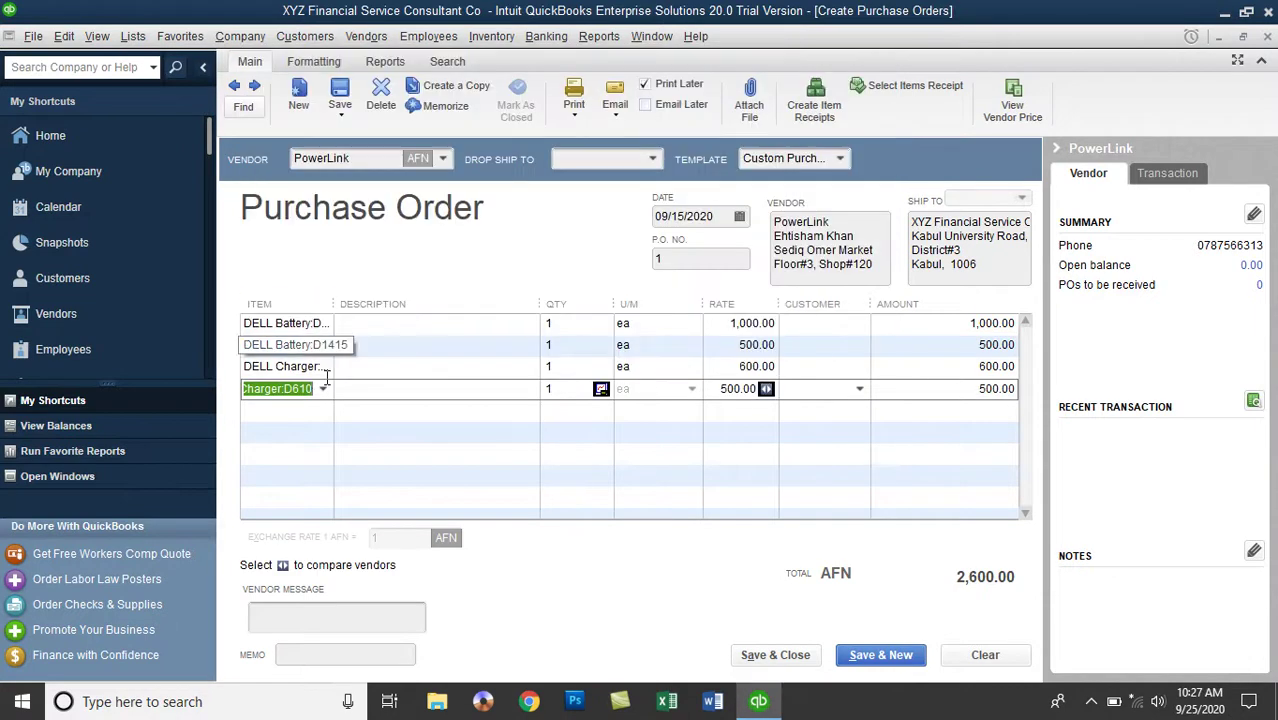
# Step: Add DELL Screen:D1415 and DELL Screen:D610 as the next lines, and widen the Item column to show full names
pyautogui.click(316, 410)
pyautogui.click(321, 410)
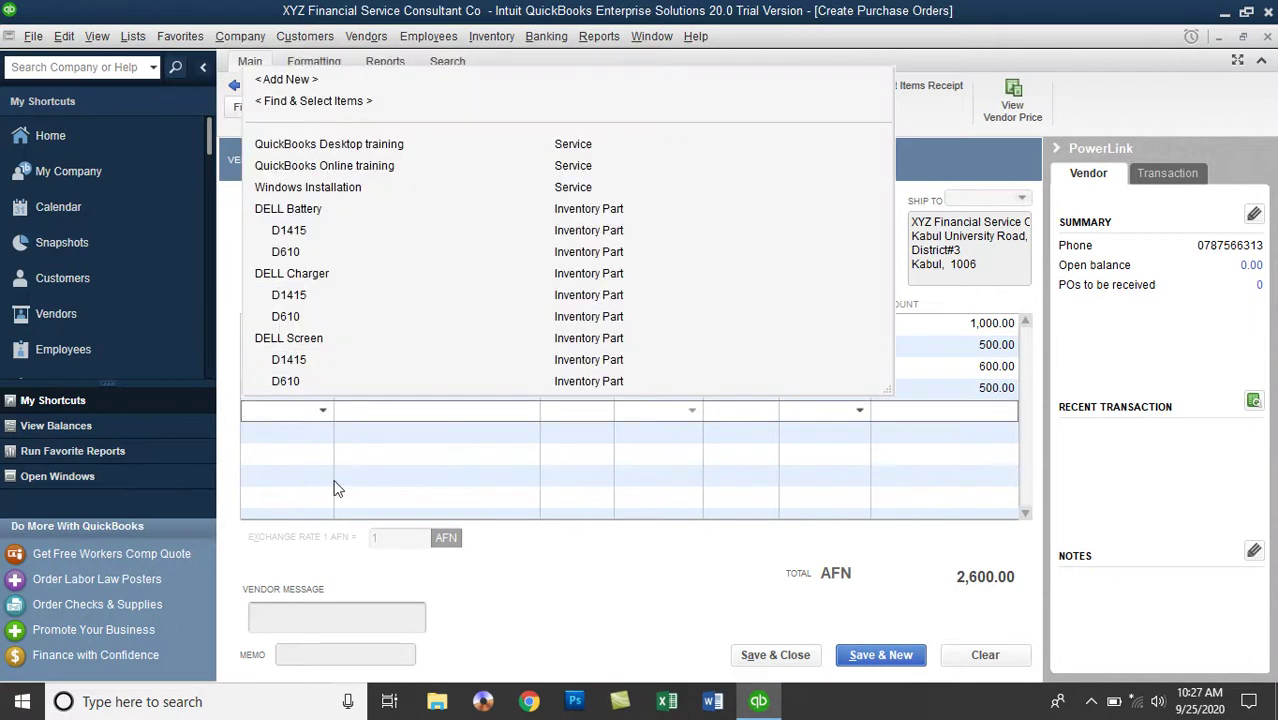
pyautogui.click(298, 362)
pyautogui.click(318, 432)
pyautogui.click(321, 432)
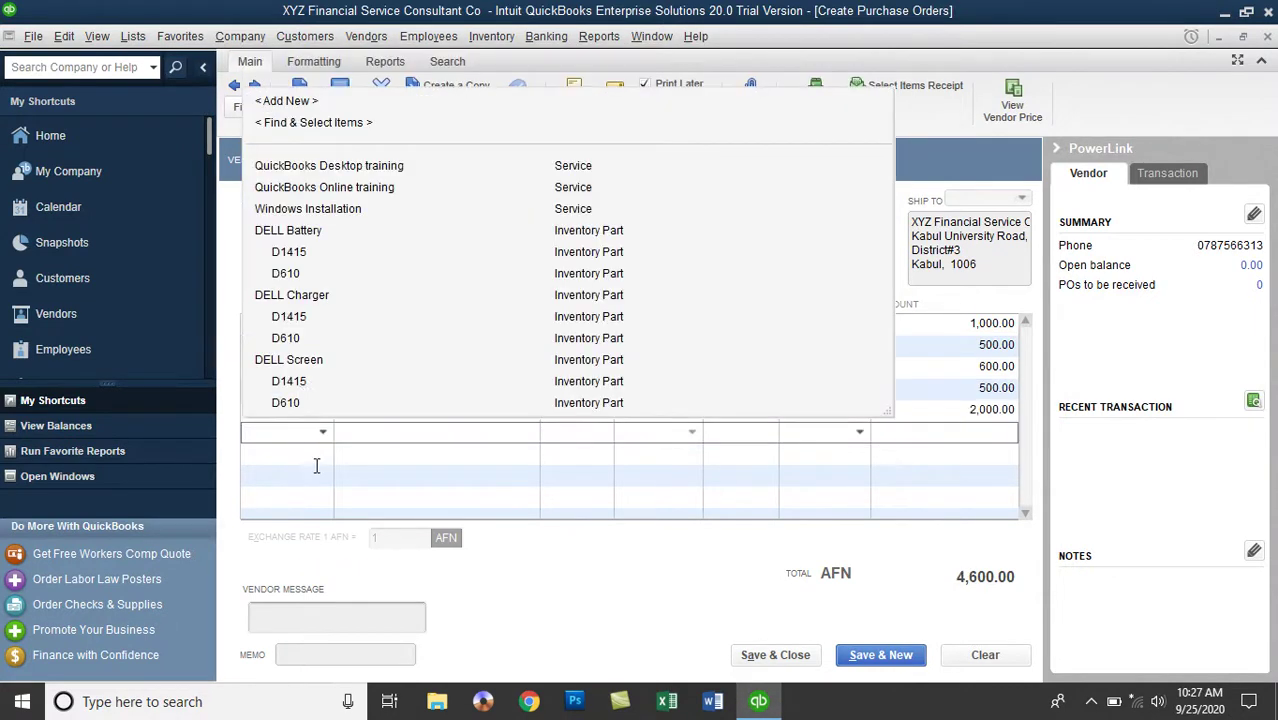
pyautogui.click(300, 402)
pyautogui.moveTo(333, 303); pyautogui.dragTo(420, 303)
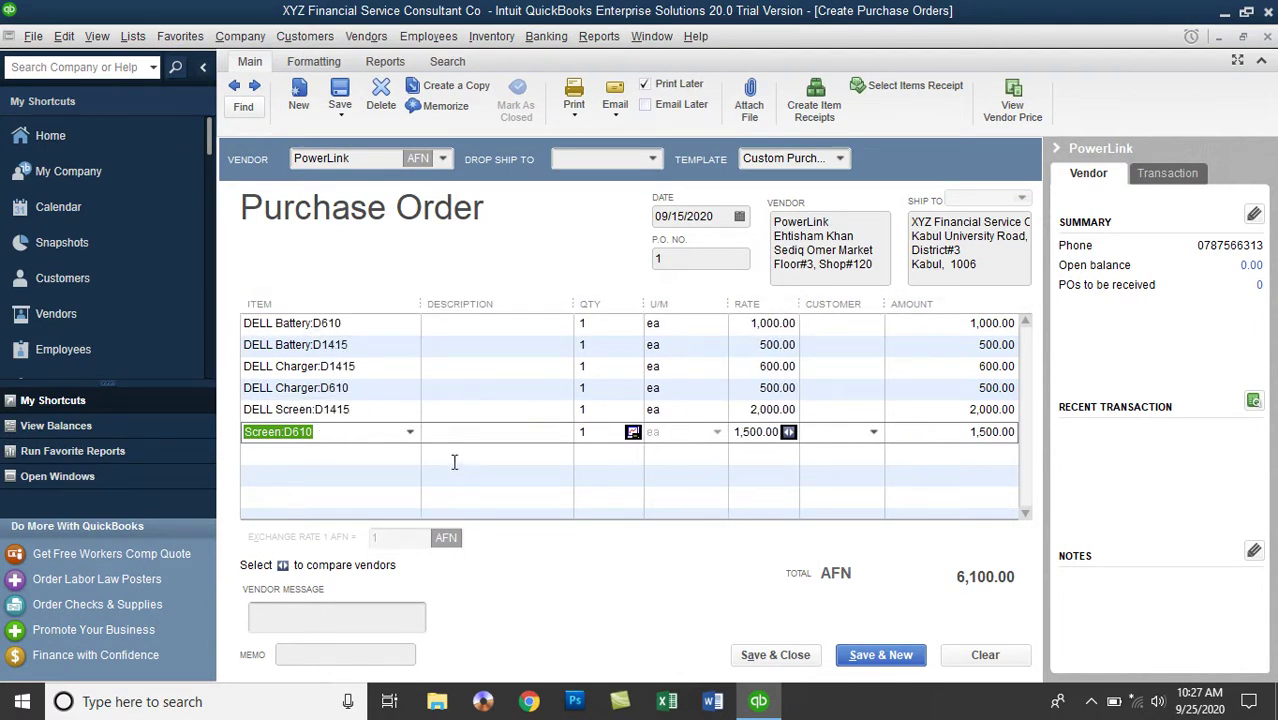
pyautogui.click(468, 433)
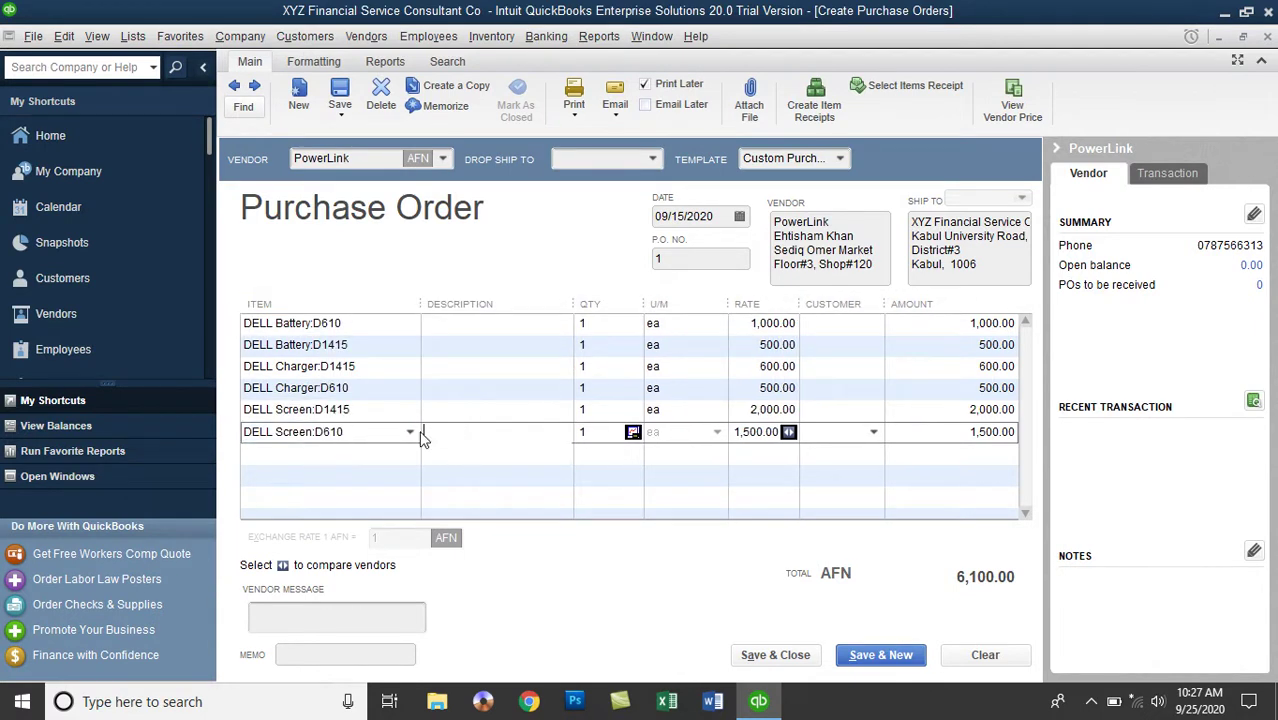
# Step: Set the quantity to 5 on all six battery, charger and screen lines
pyautogui.click(586, 323)
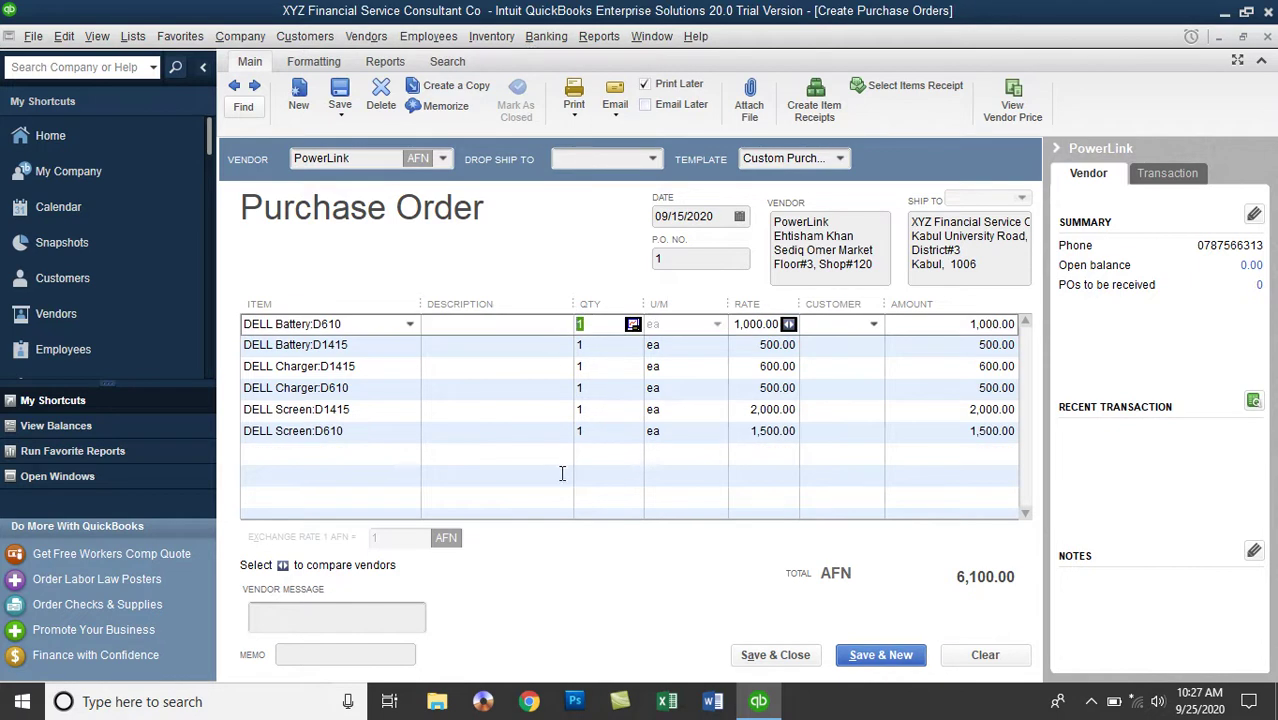
pyautogui.write('5')
pyautogui.click(580, 343)
pyautogui.write('5')
pyautogui.click(580, 367)
pyautogui.write('5')
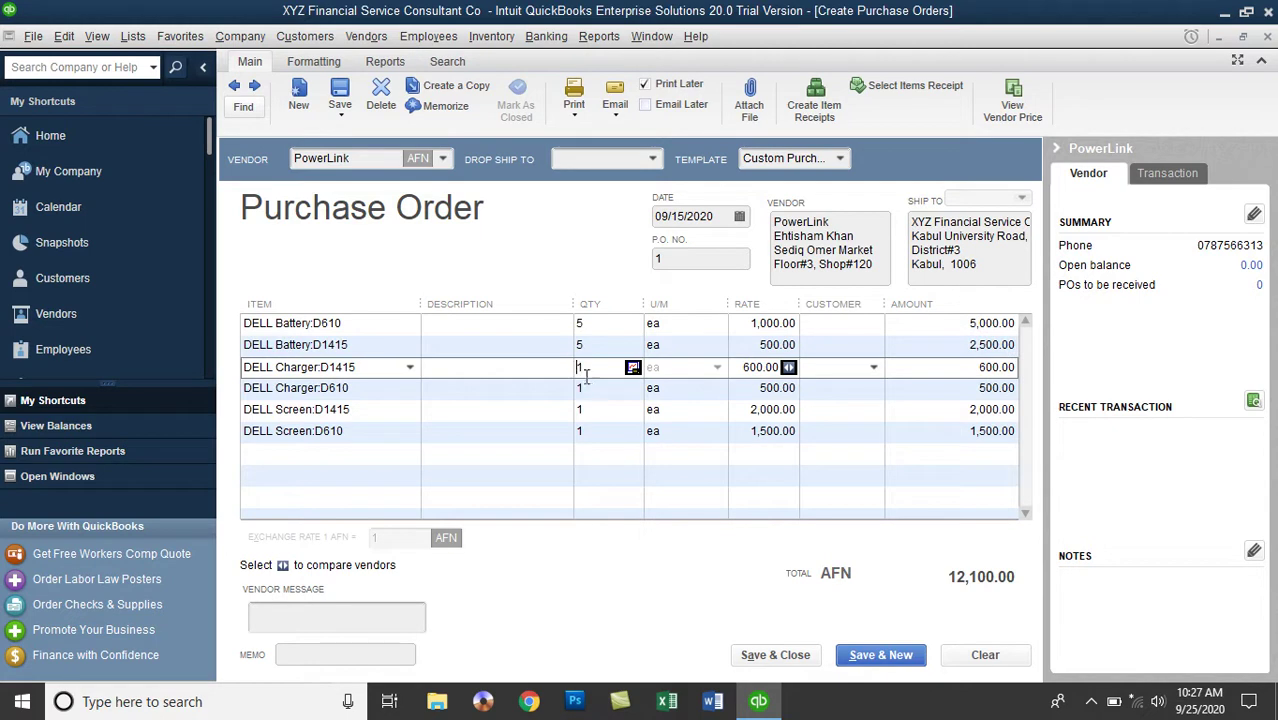
pyautogui.click(580, 388)
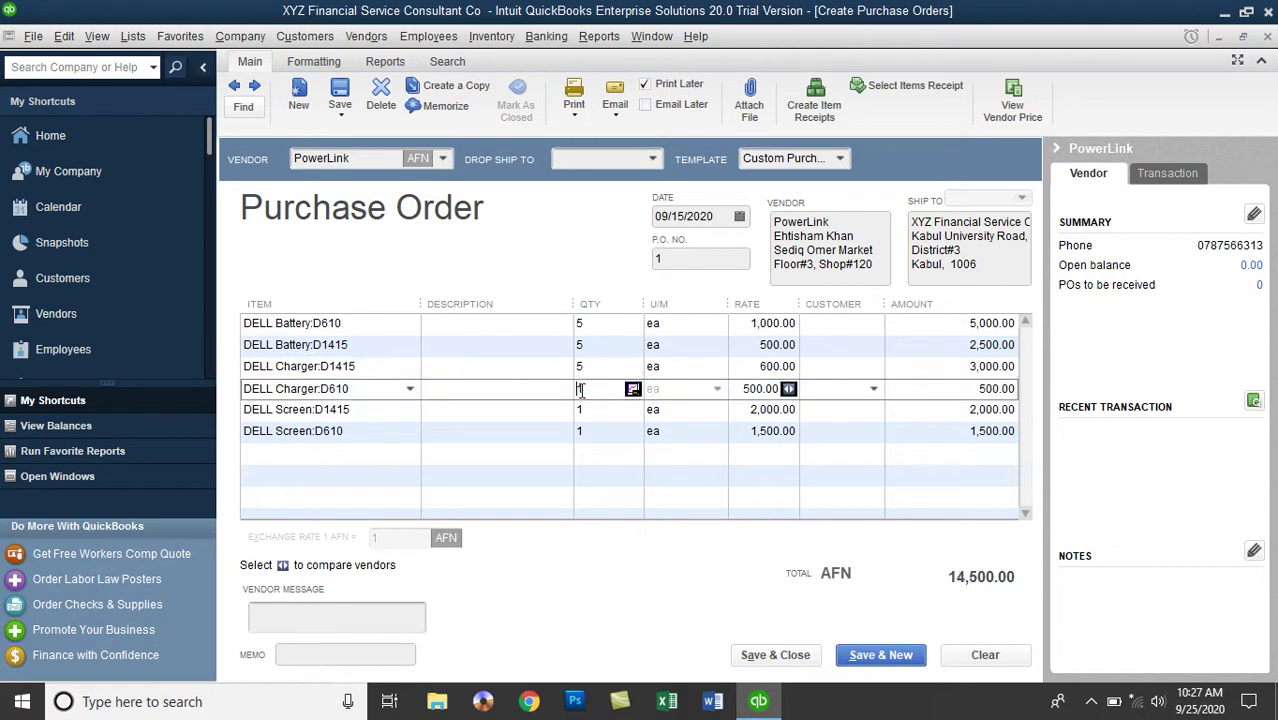
pyautogui.write('5')
pyautogui.click(578, 410)
pyautogui.write('5')
pyautogui.click(582, 428)
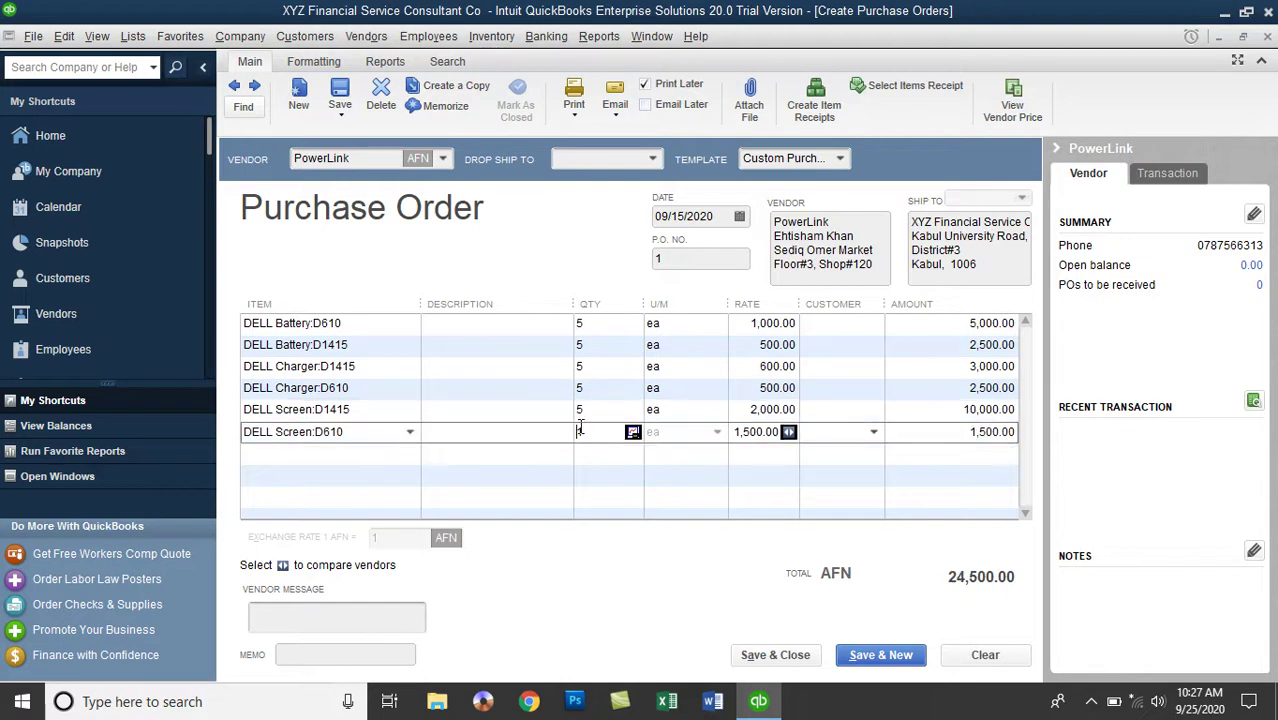
pyautogui.write('5')
pyautogui.click(597, 325)
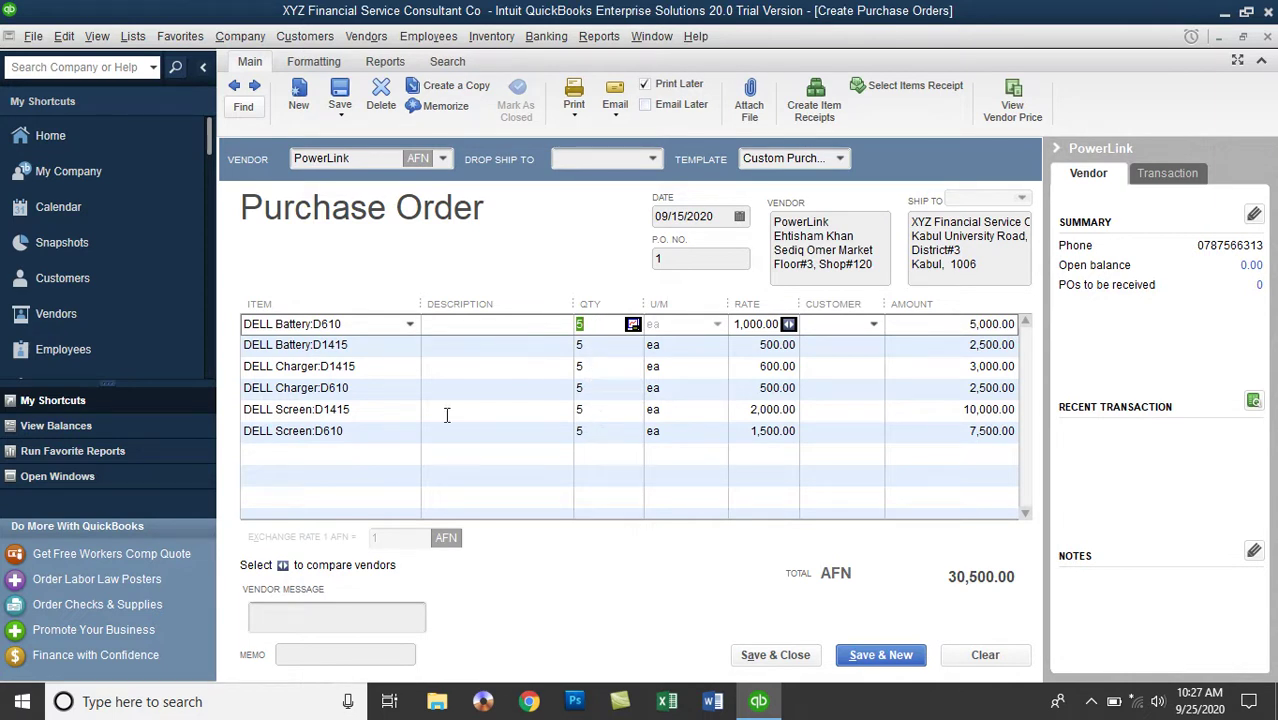
pyautogui.click(593, 325)
pyautogui.click(133, 36)
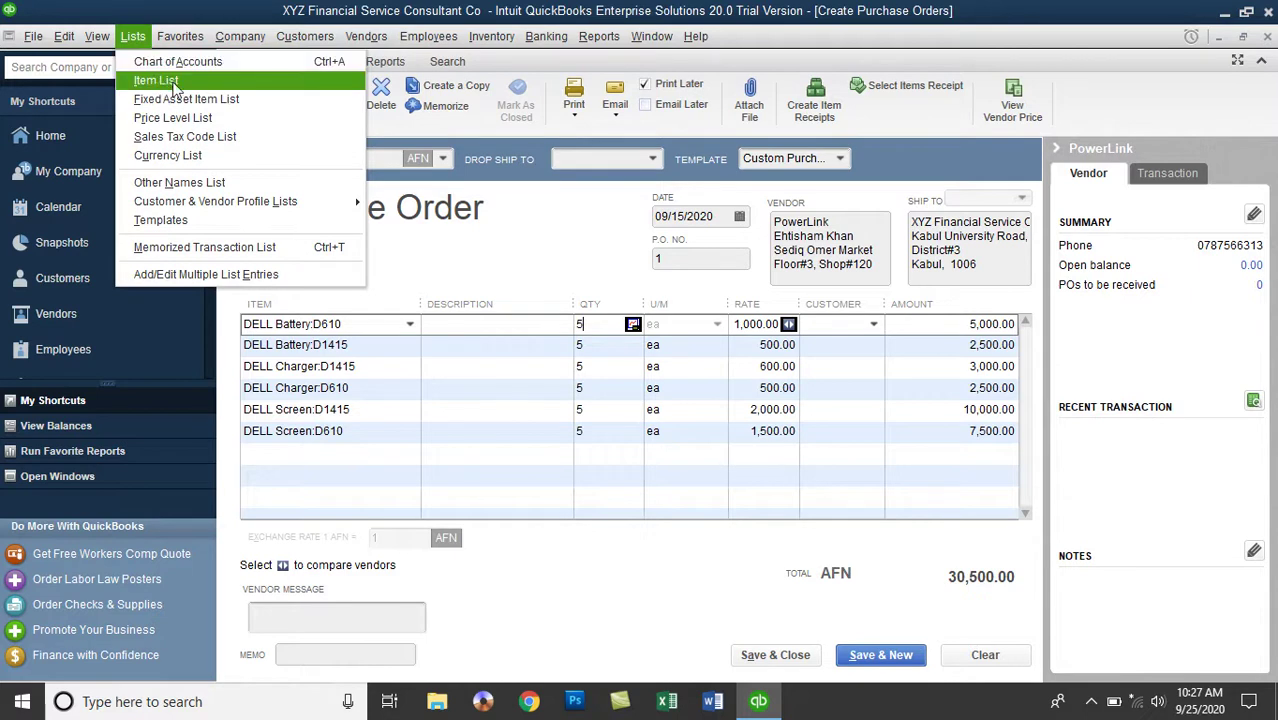
pyautogui.click(473, 327)
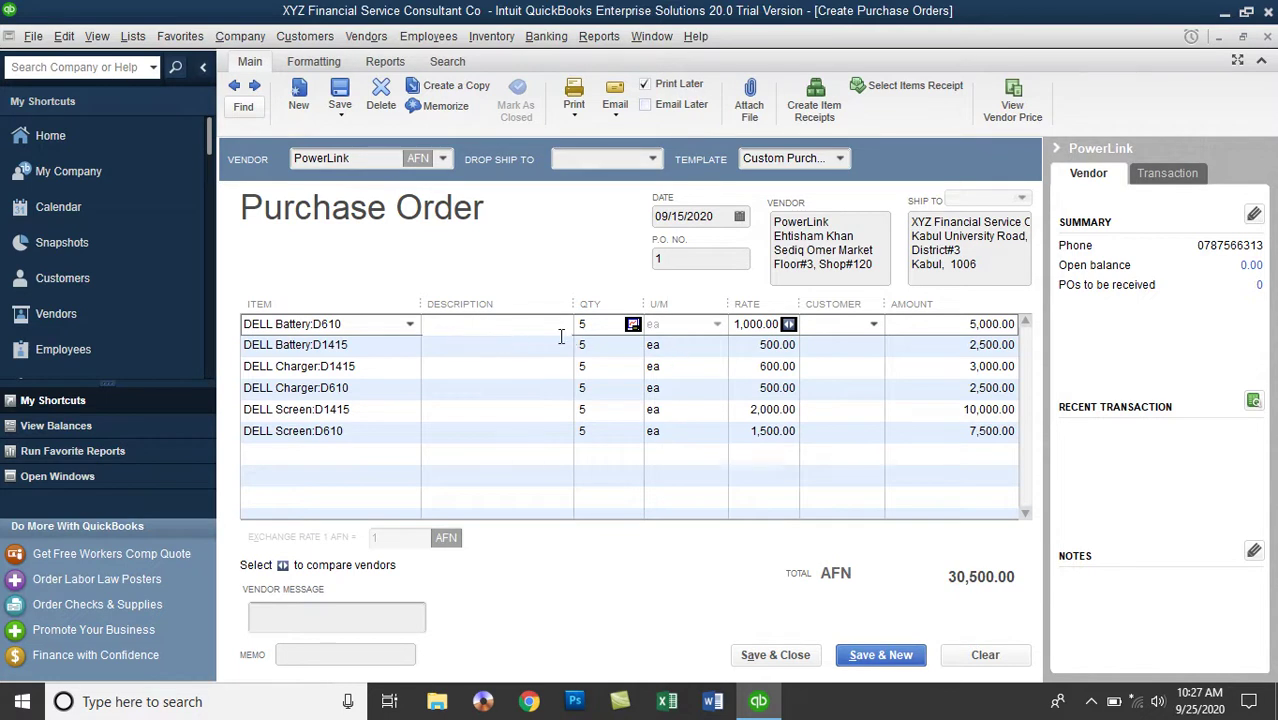
pyautogui.click(512, 352)
pyautogui.click(839, 328)
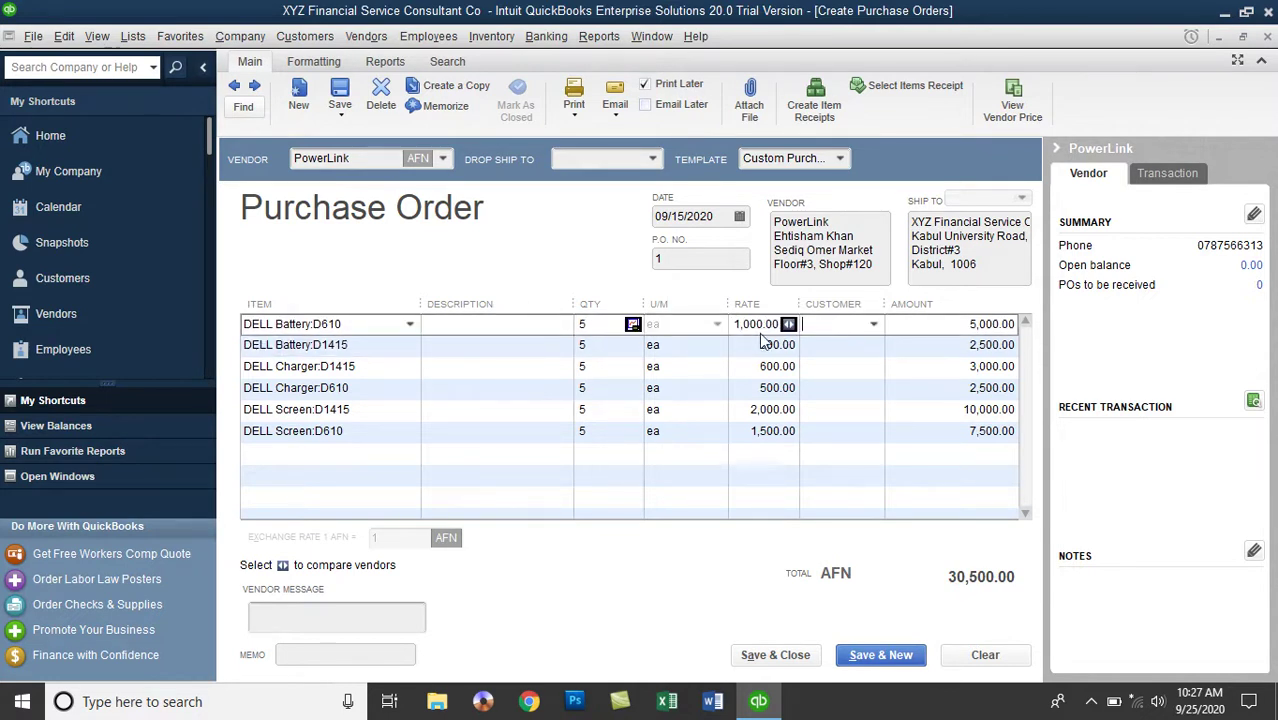
pyautogui.click(938, 332)
# Step: Enter the vendor message "Dear Vender: This order is urgent" on the purchase order
pyautogui.click(348, 622)
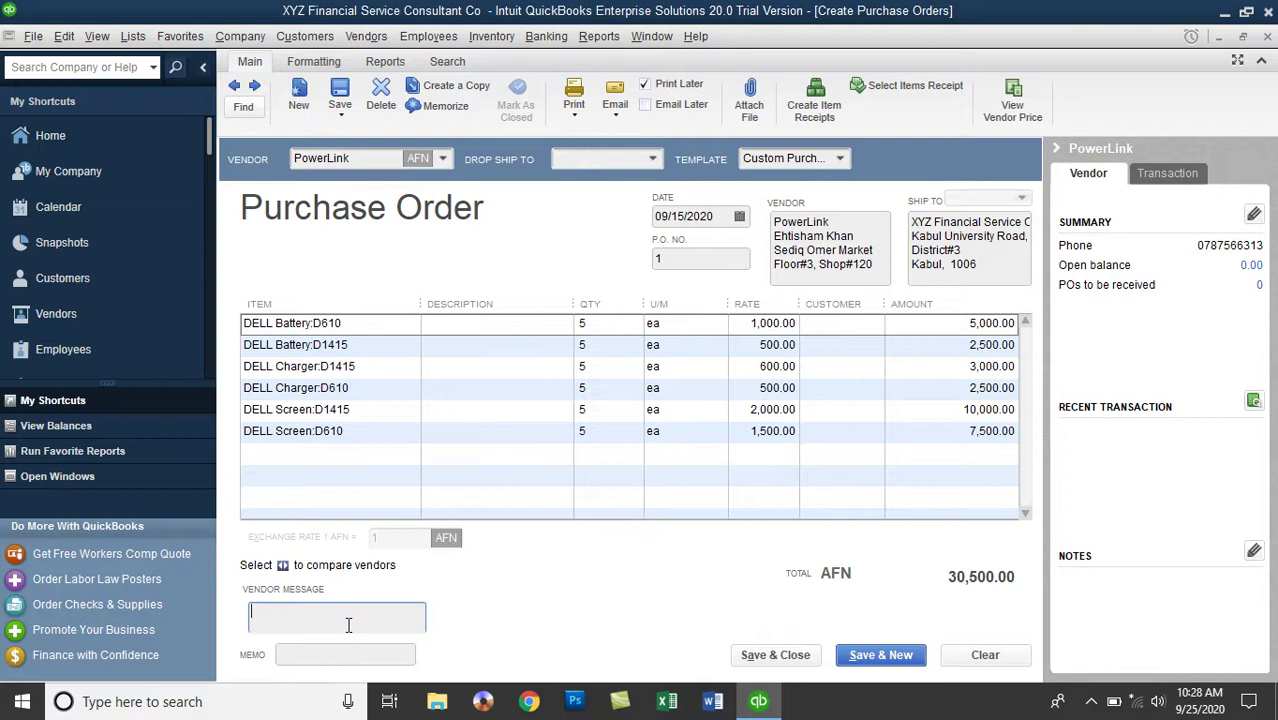
pyautogui.write('Thi')
pyautogui.press('BackSpace')
pyautogui.press('BackSpace')
pyautogui.press('BackSpace')
pyautogui.write('Dear Vender: This ')
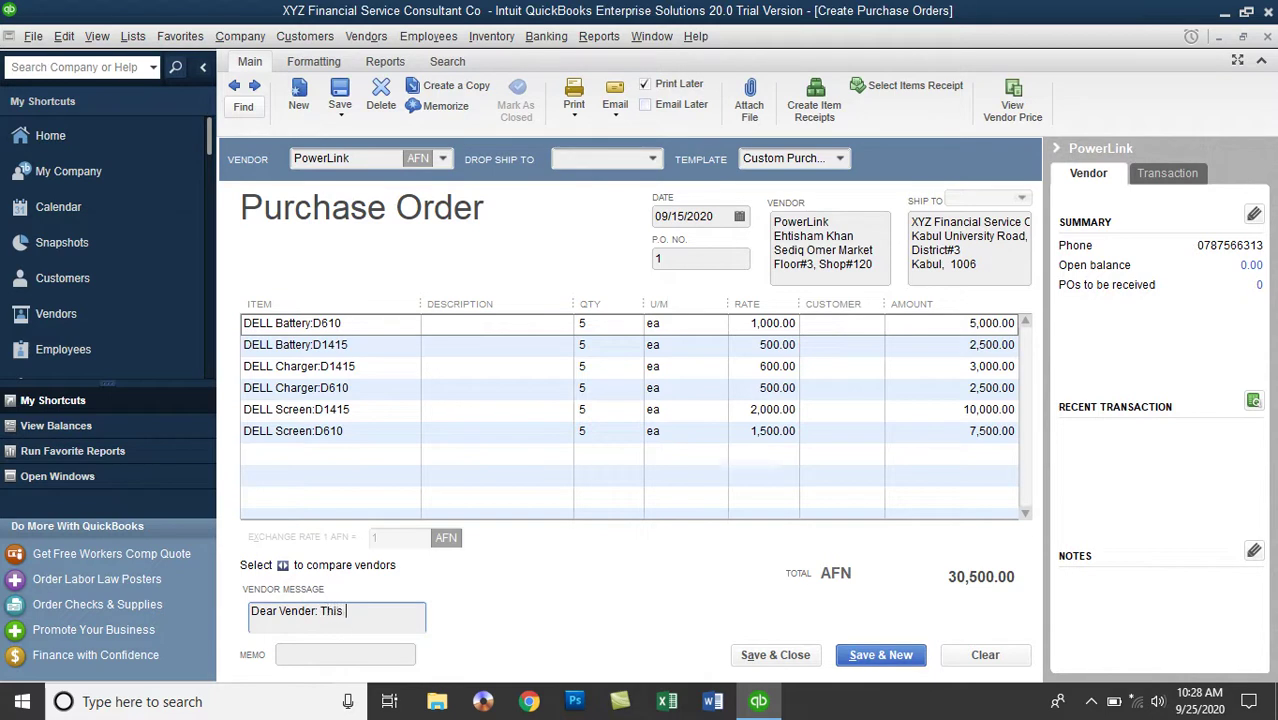
pyautogui.write('order is urgent')
pyautogui.click(318, 611)
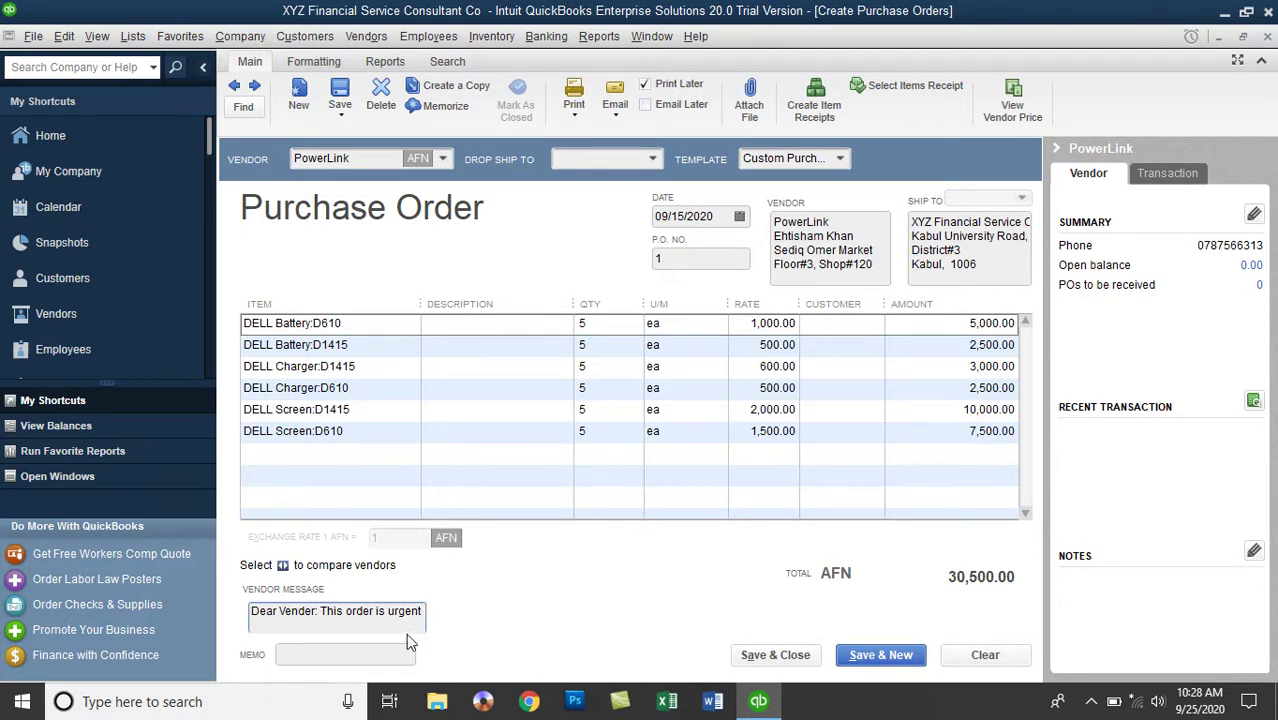
# Step: Correct the vendor message to "Dear Vender, This order is urgent", leave the memo blank, and save and close the purchase order
pyautogui.press('BackSpace')
pyautogui.write(',')
pyautogui.click(399, 653)
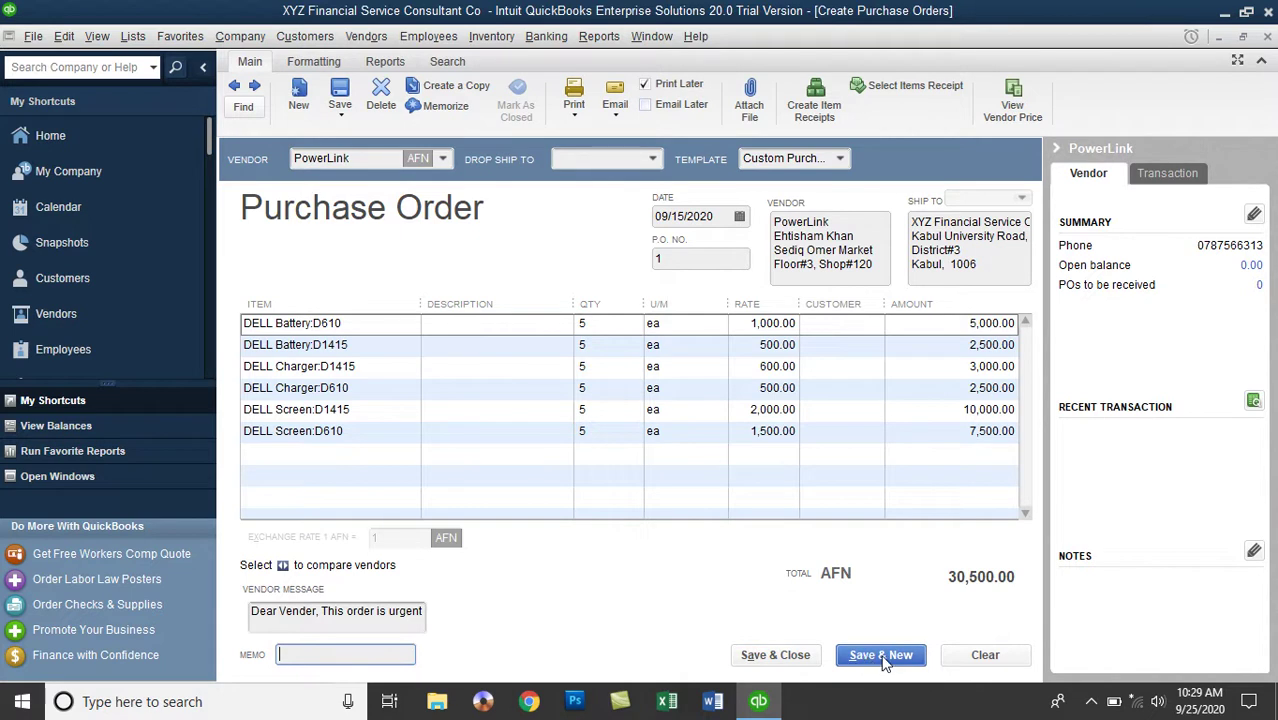
pyautogui.click(801, 656)
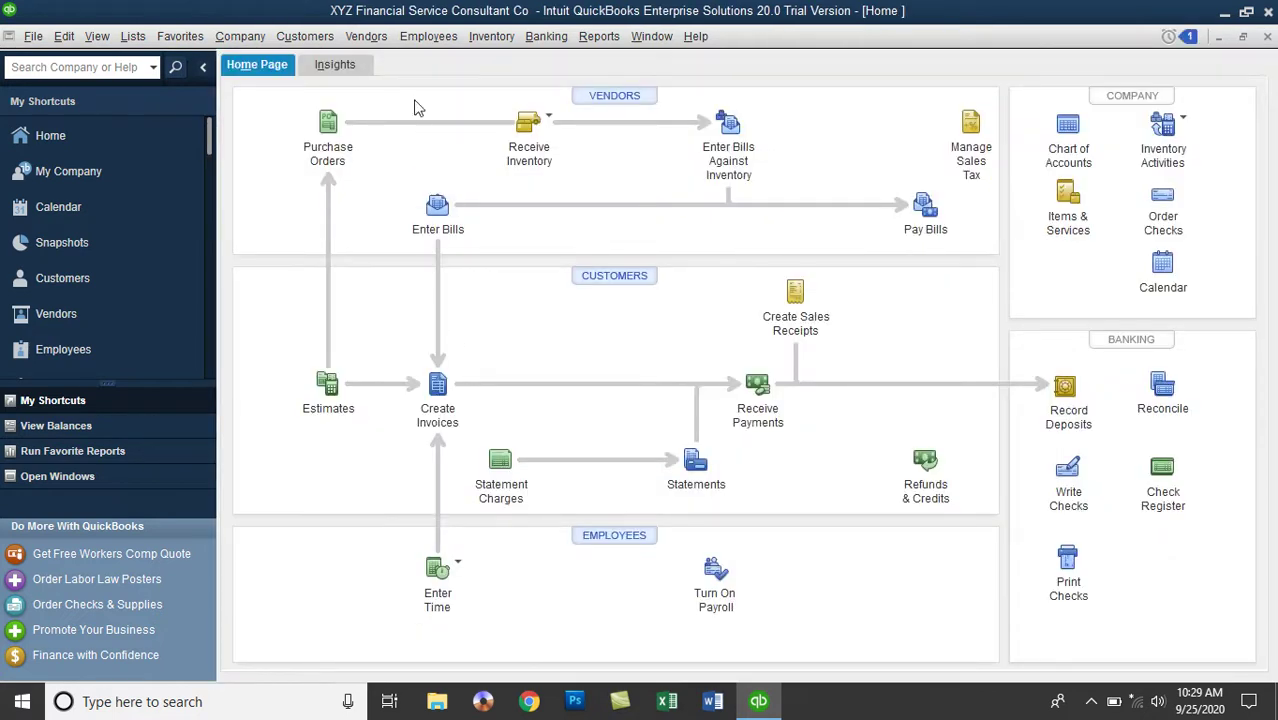
# Step: Open the Vendor Center and check PowerLink's transaction list for the saved purchase order
pyautogui.click(366, 36)
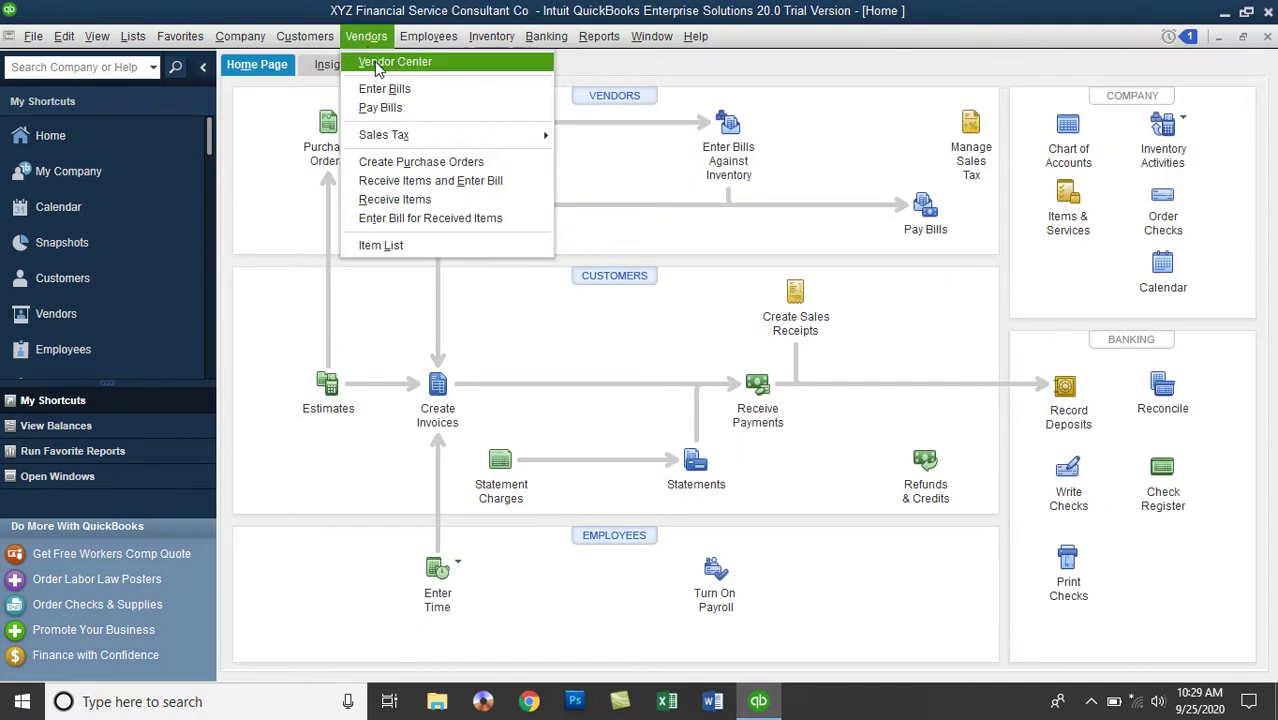
pyautogui.click(374, 61)
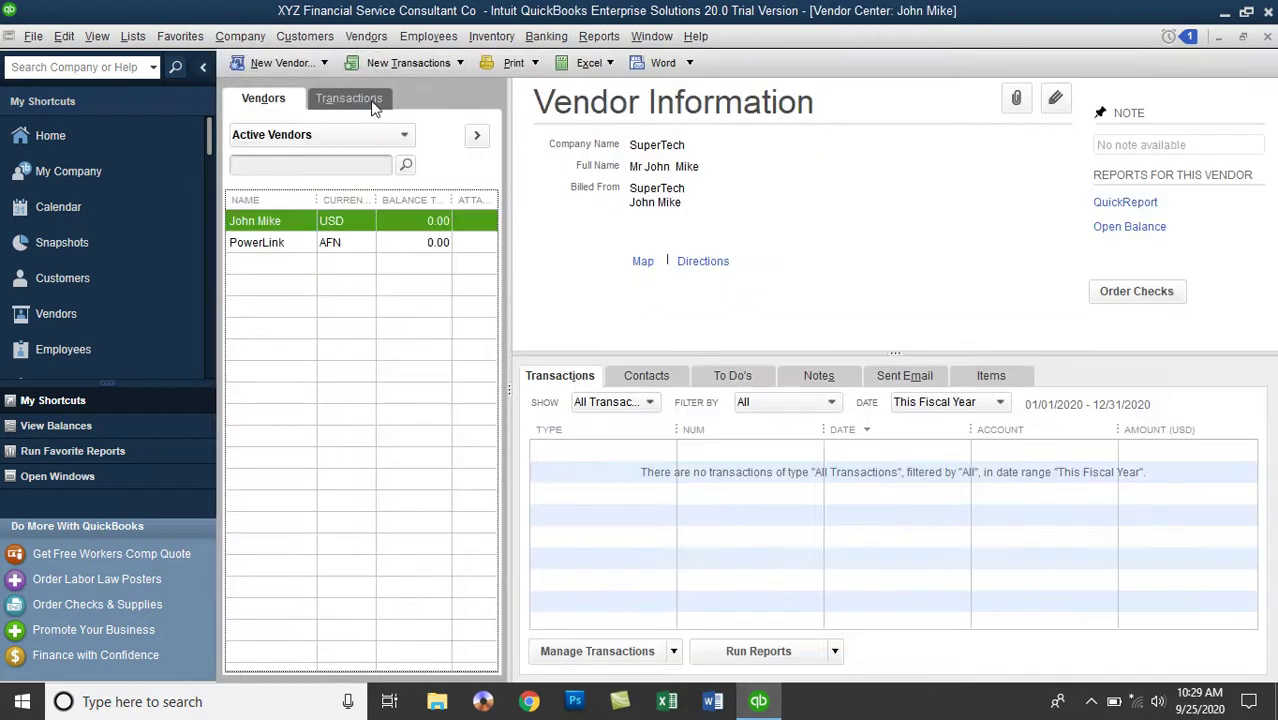
pyautogui.click(294, 244)
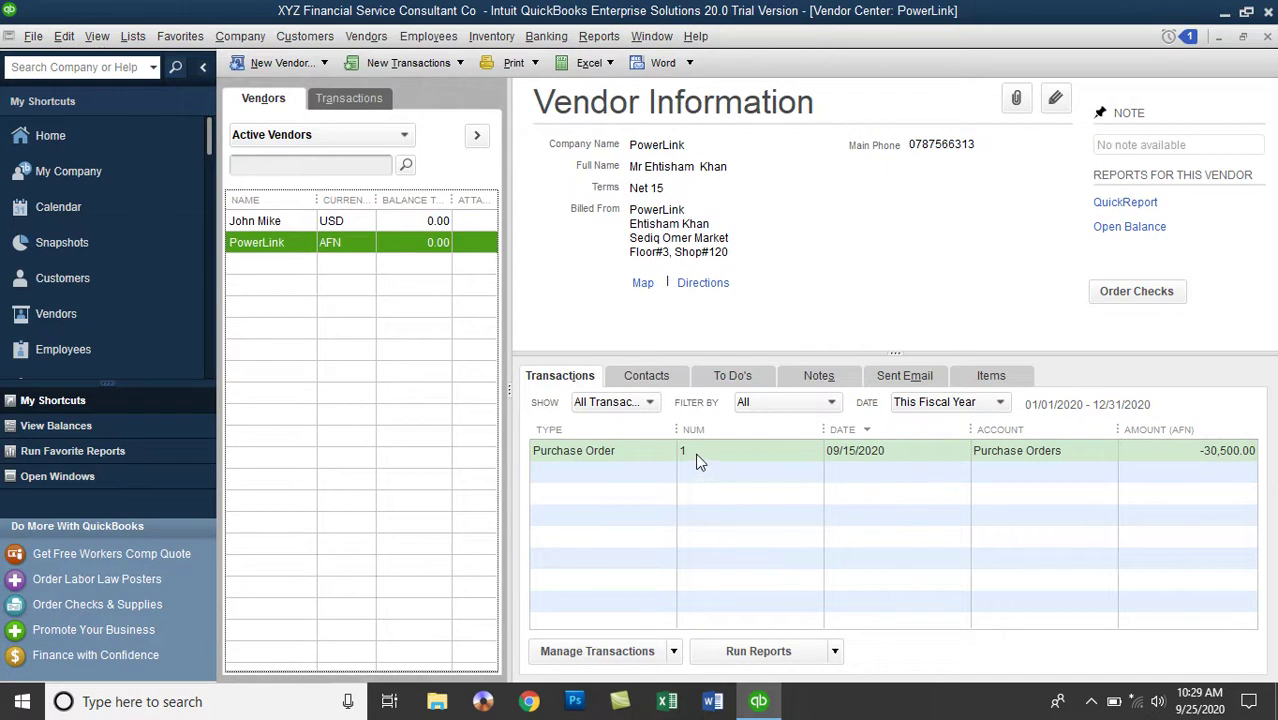
pyautogui.click(698, 457)
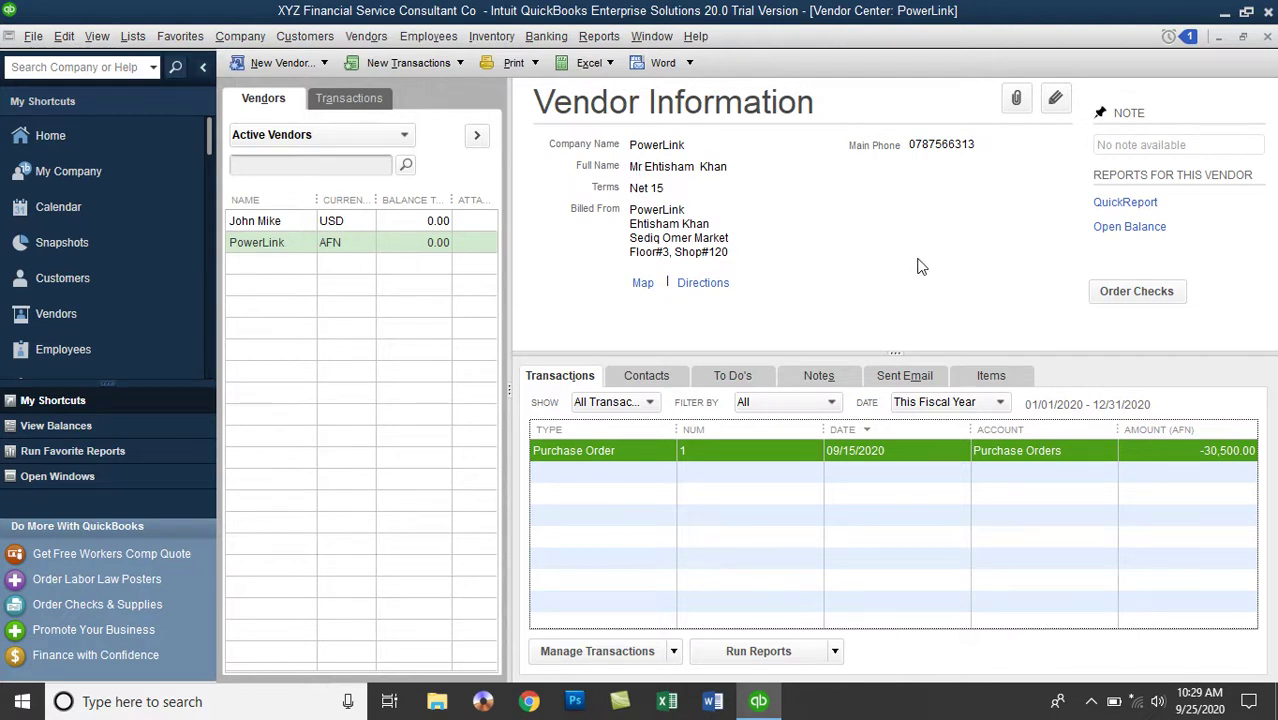
pyautogui.click(102, 308)
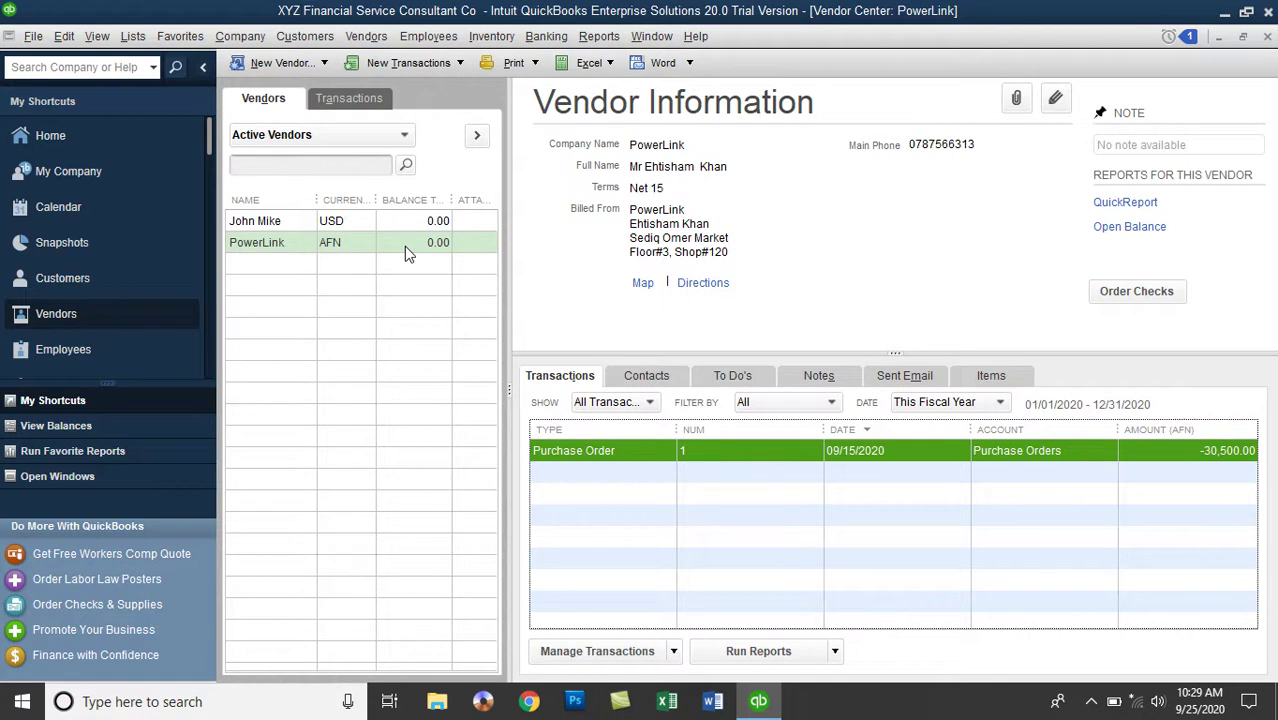
# Step: View the Physical Inventory Worksheet to check the quantities on hand of the DELL items, and close the report
pyautogui.click(490, 40)
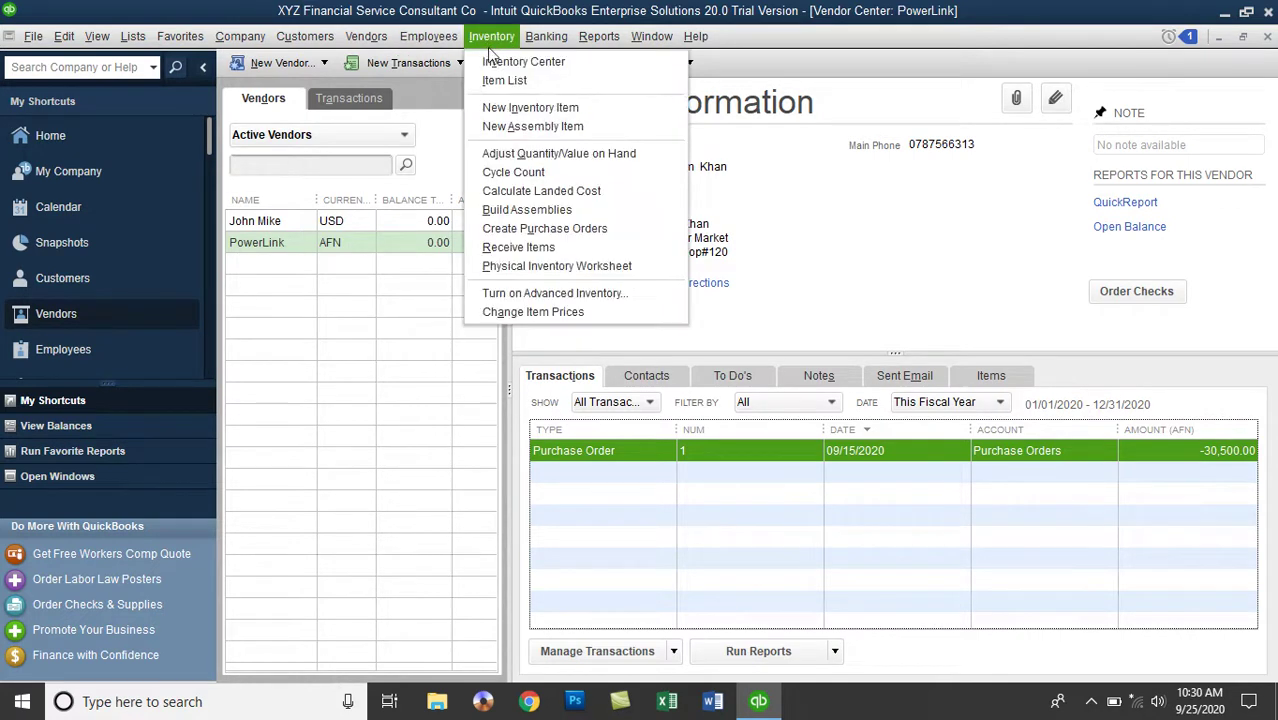
pyautogui.click(574, 267)
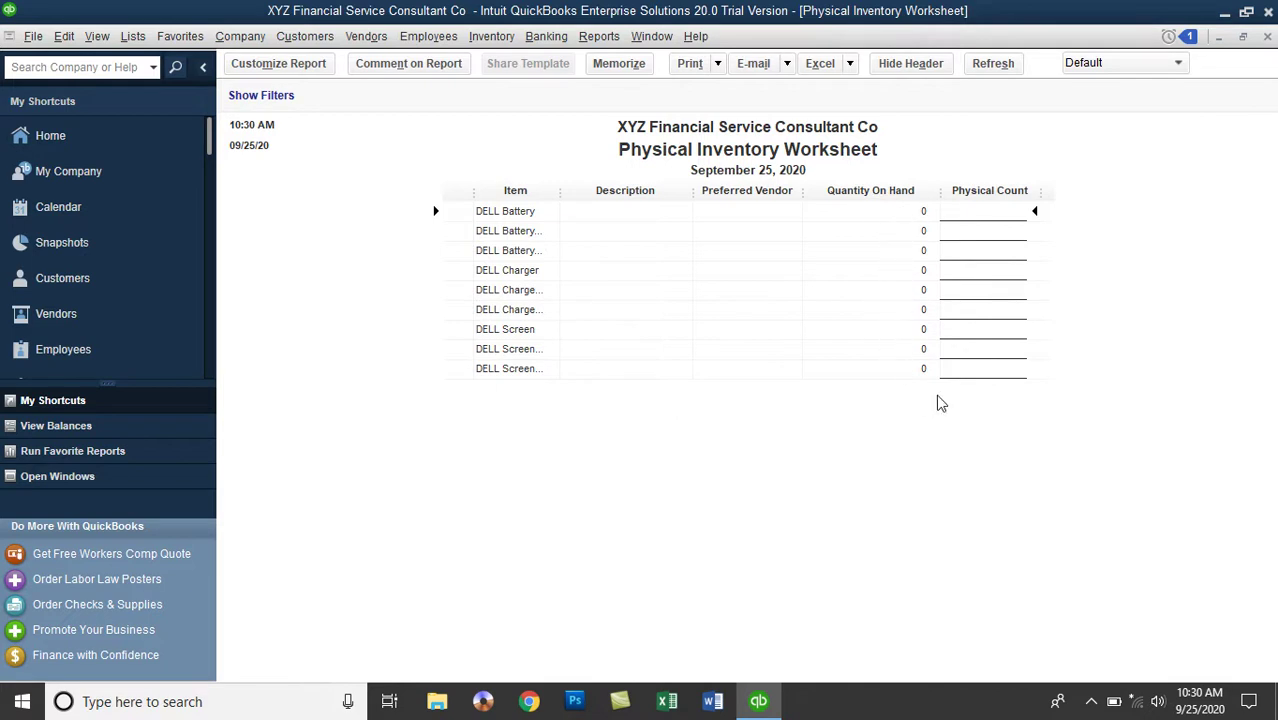
pyautogui.click(1267, 36)
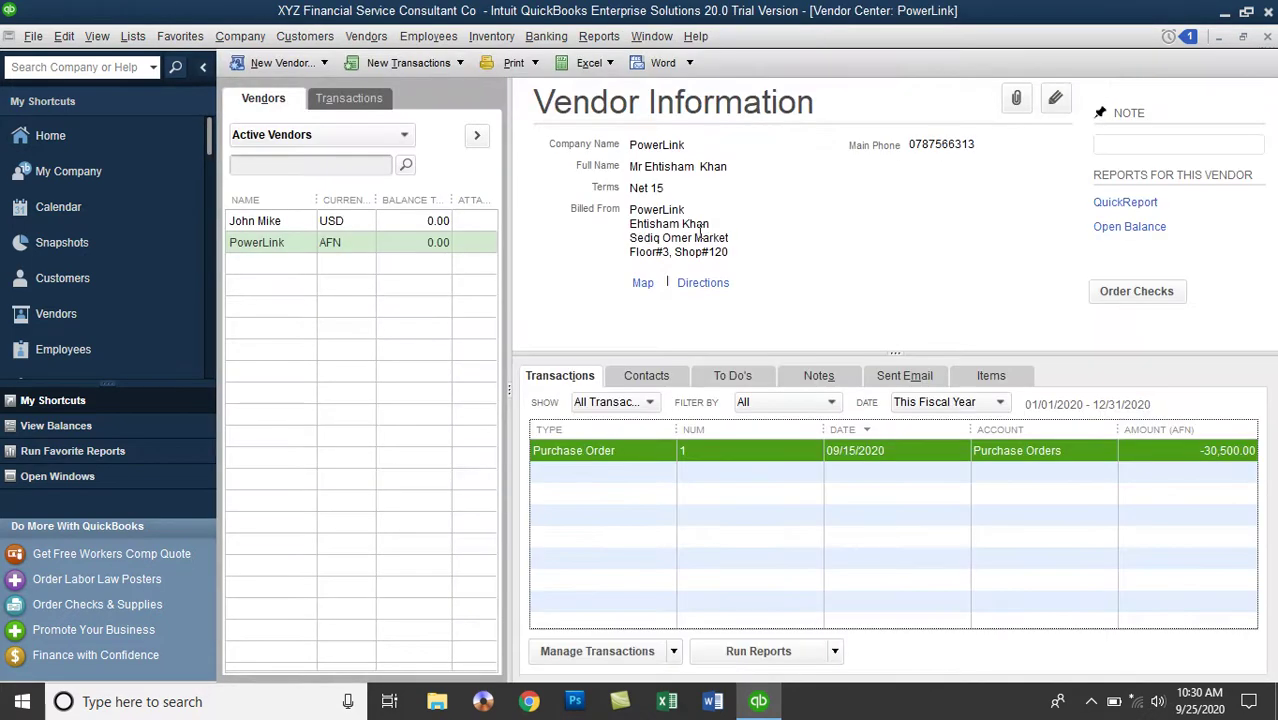
# Step: Compare PowerLink's purchase order amount with the vendor's balance total
pyautogui.click(334, 250)
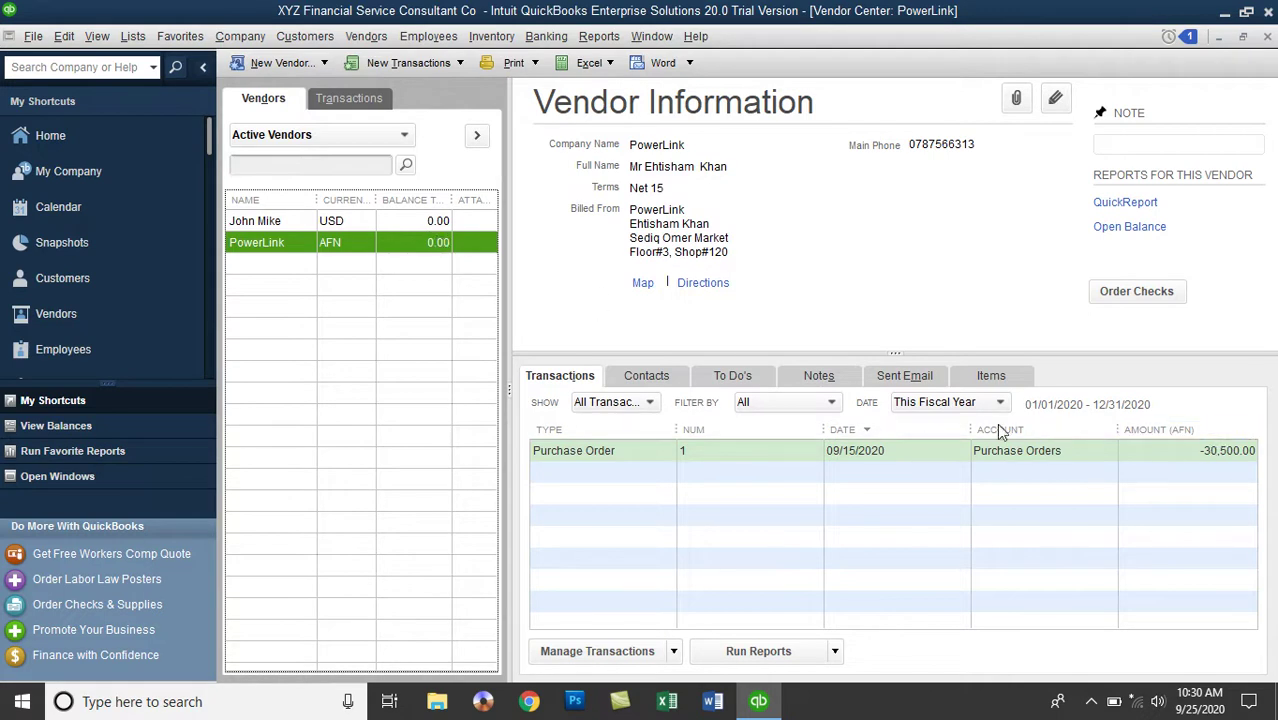
pyautogui.click(1192, 460)
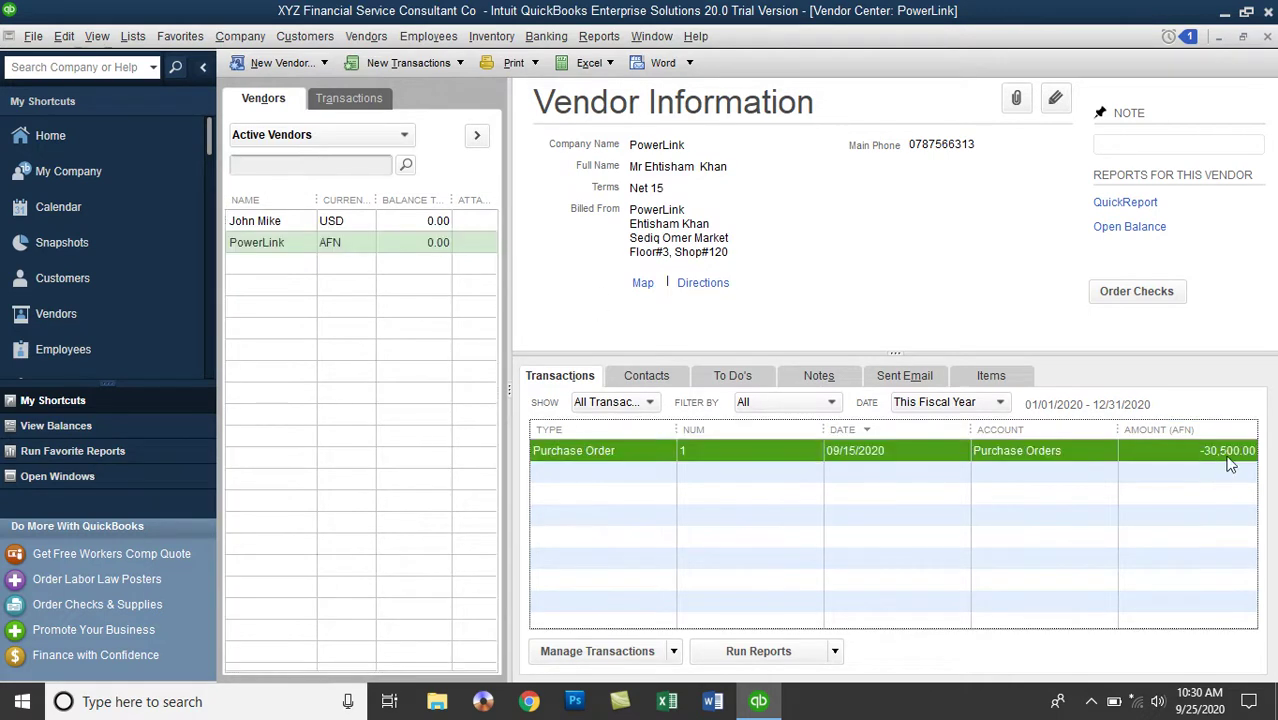
pyautogui.click(446, 250)
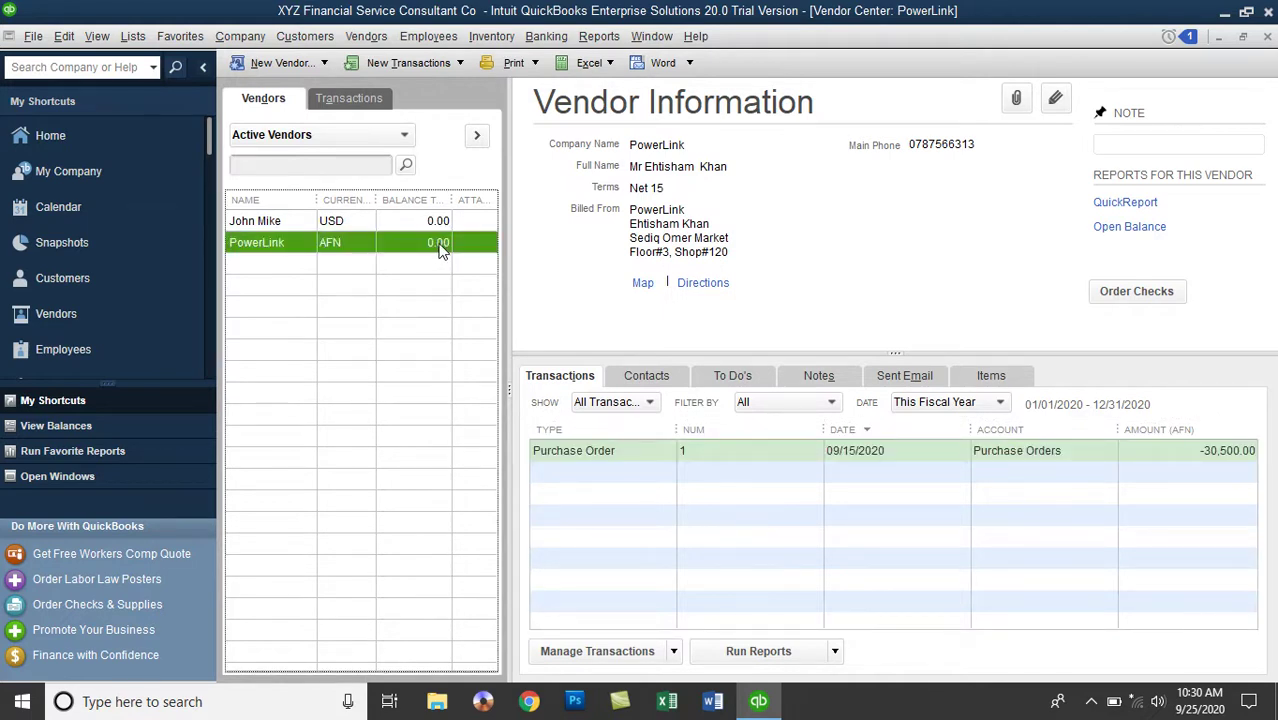
# Step: Return to the Home page and minimize QuickBooks to show the Windows desktop
pyautogui.click(120, 134)
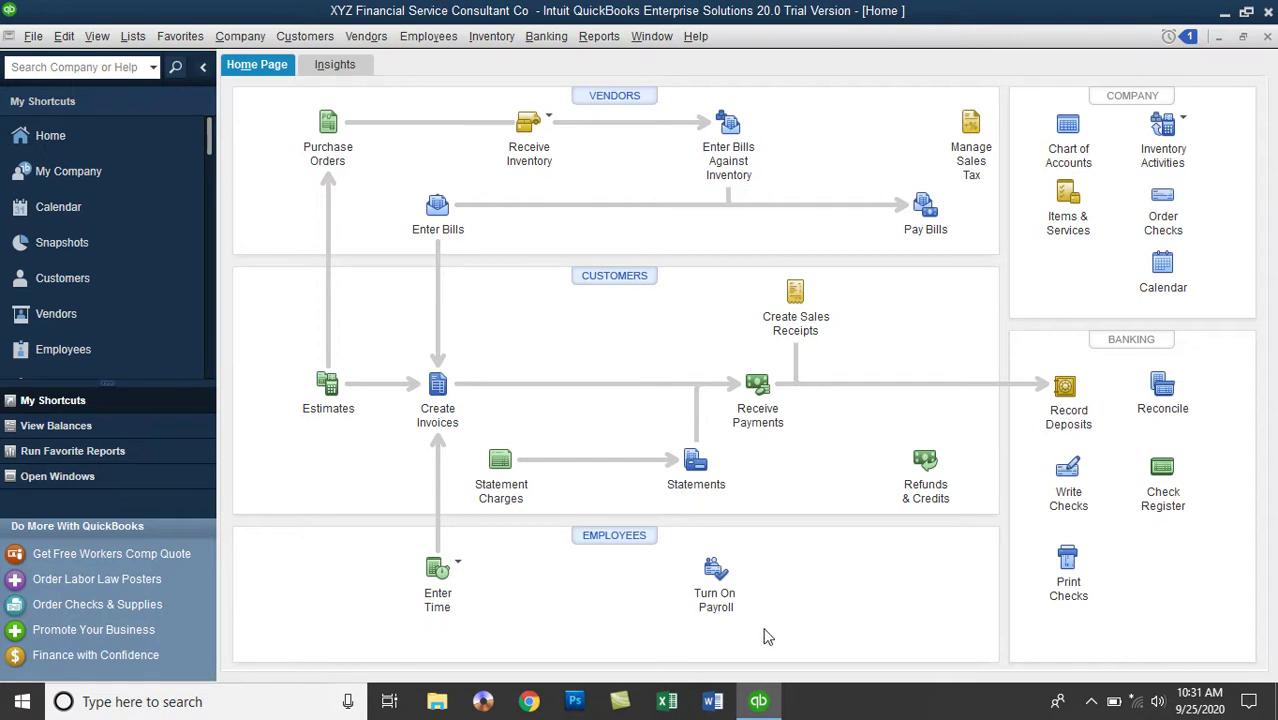
pyautogui.moveTo(767, 707)
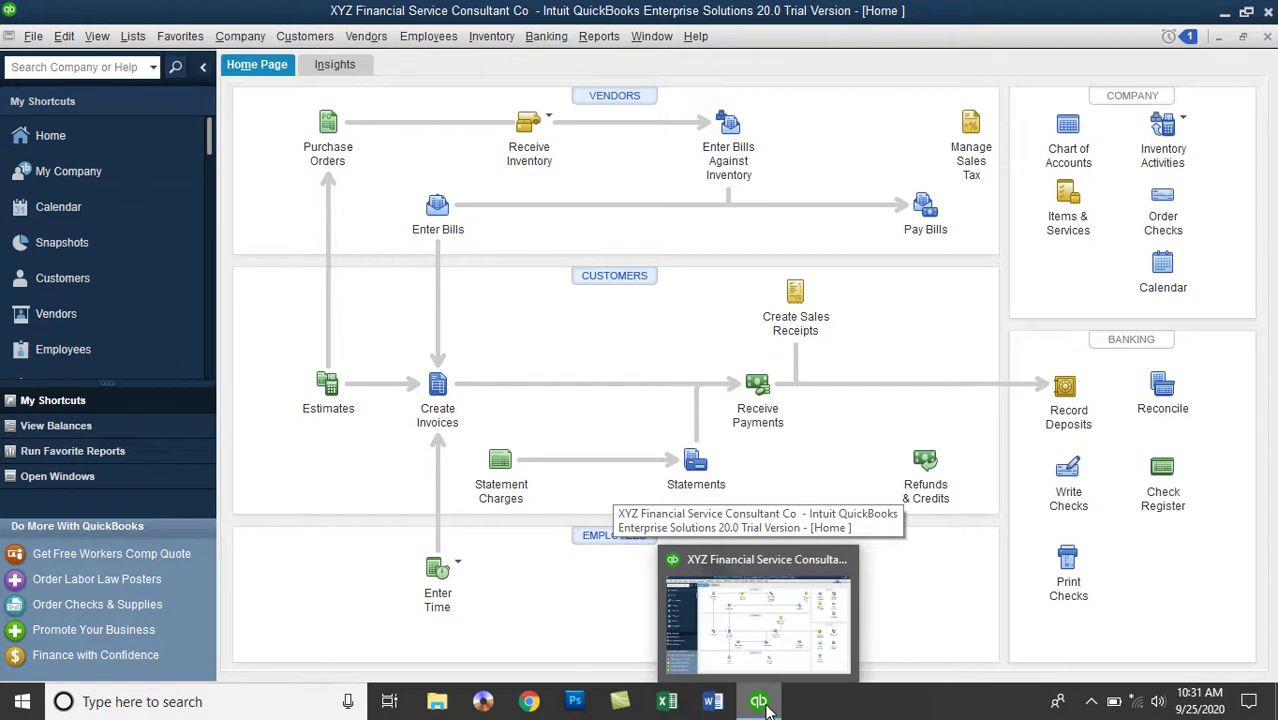
pyautogui.click(762, 704)
pyautogui.rightClick(929, 285)
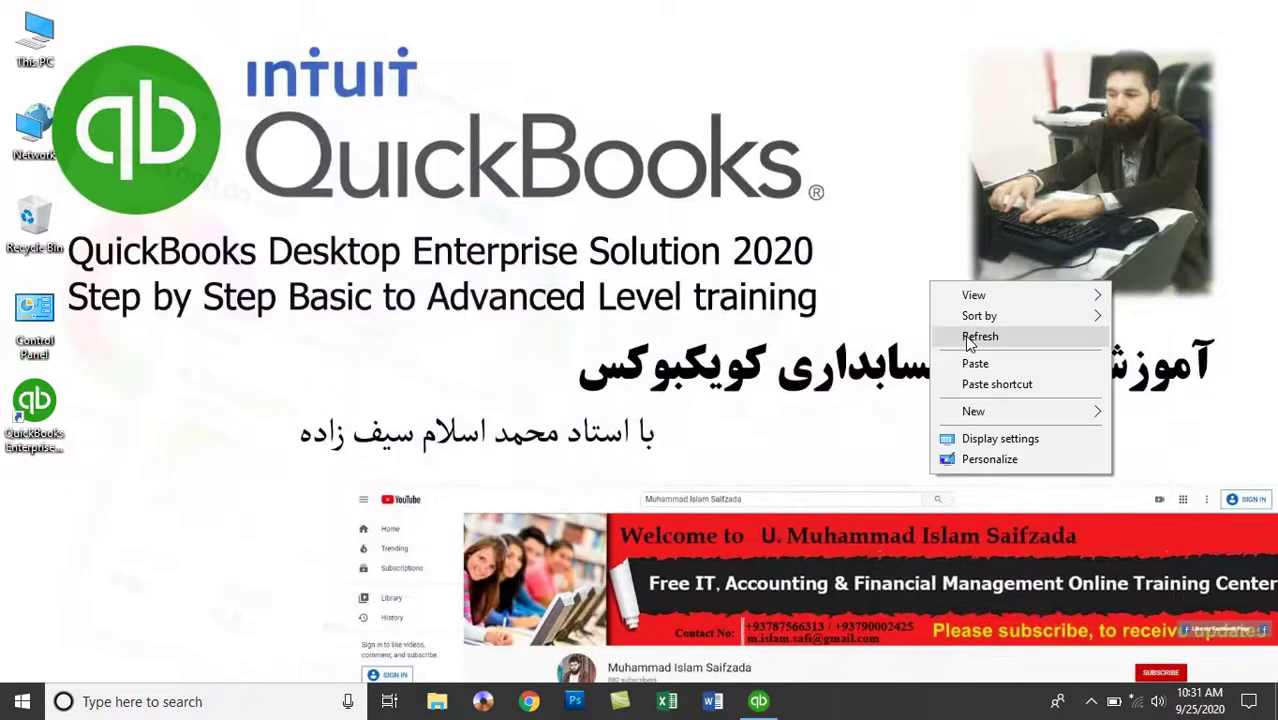